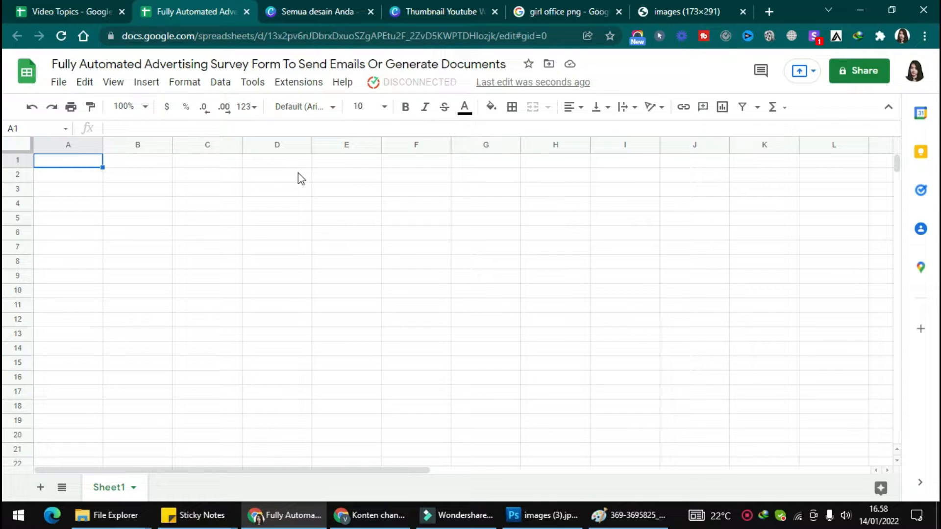
# Find the Advertising Survey Form template in the Kulfi Forms add-on and load it into the spreadsheet.
pyautogui.click(299, 84)
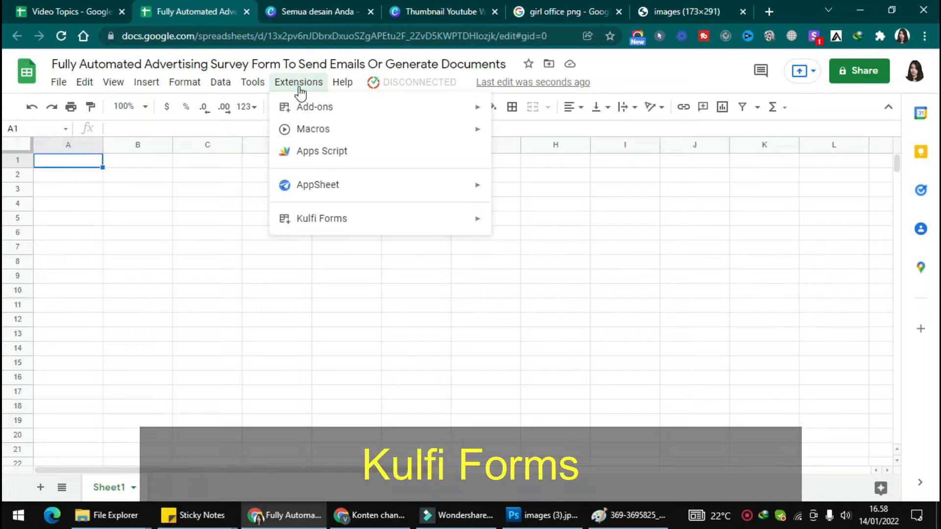
pyautogui.click(404, 217)
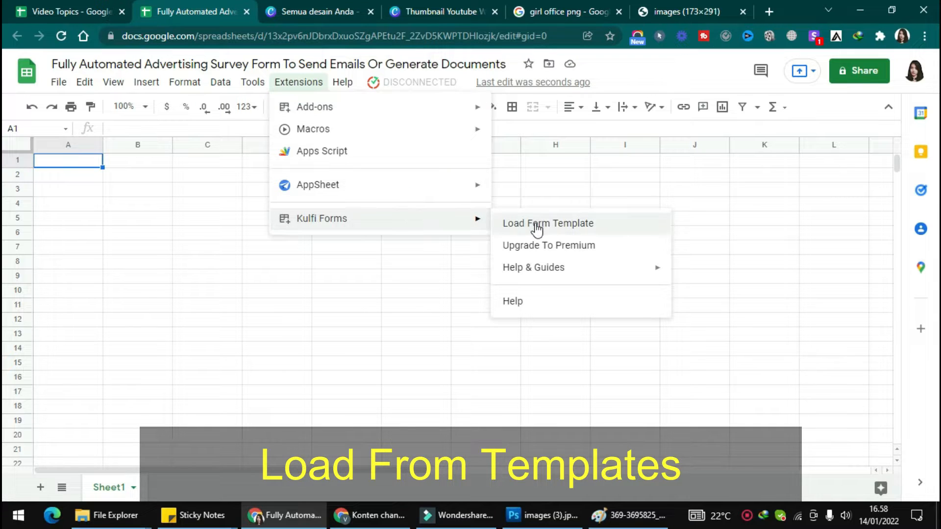
pyautogui.click(536, 225)
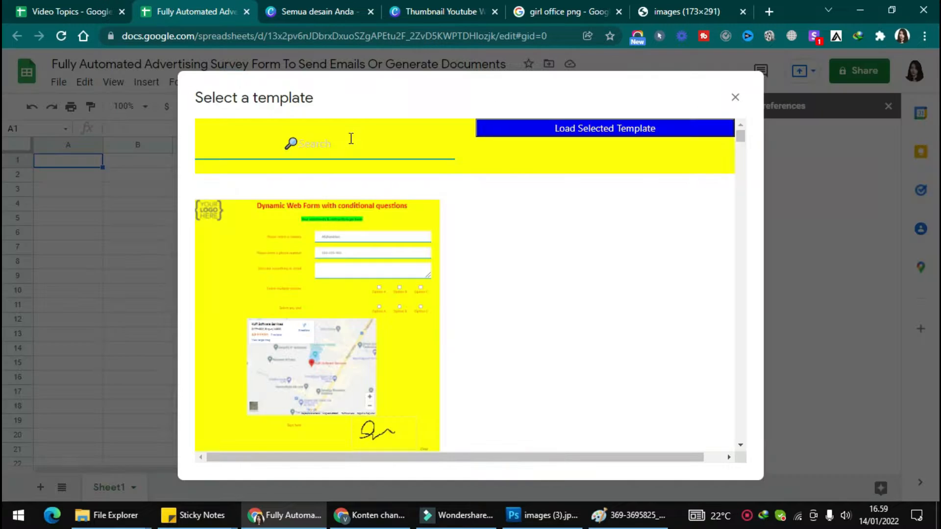
pyautogui.write('adver')
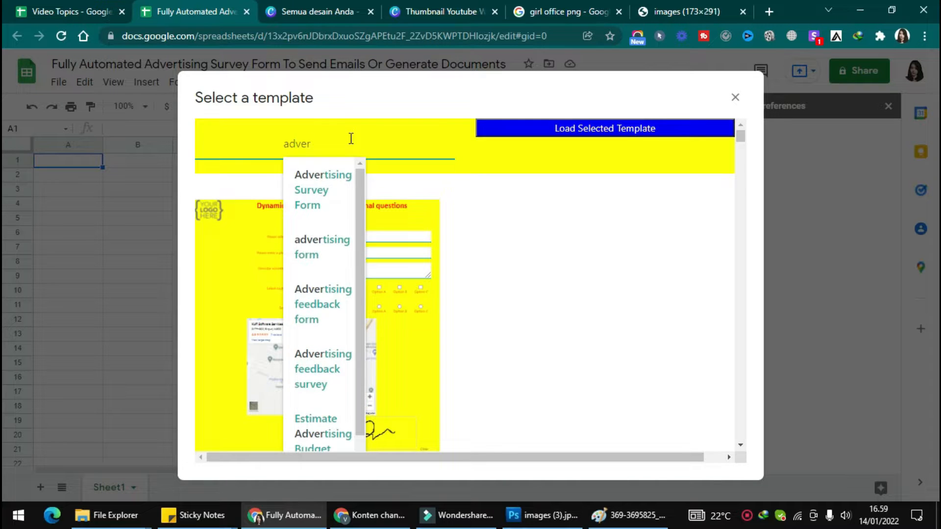
pyautogui.click(320, 192)
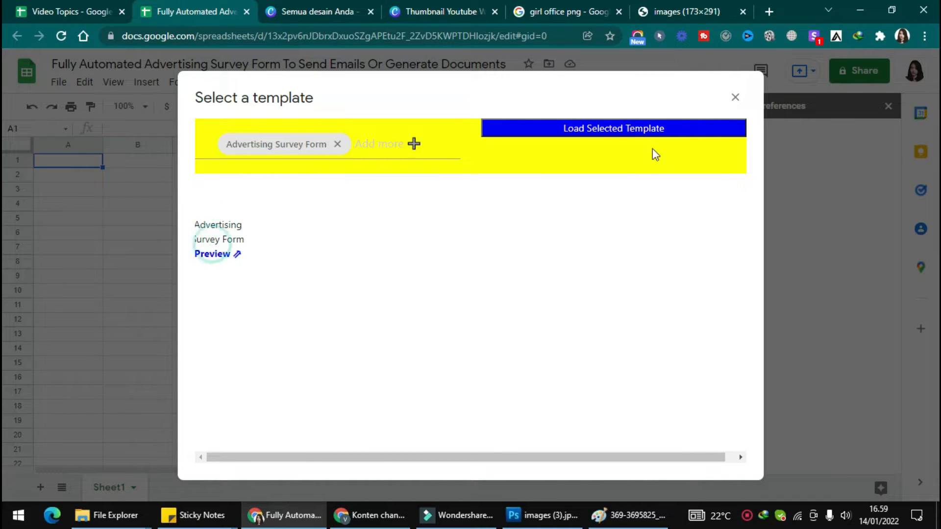
pyautogui.click(647, 129)
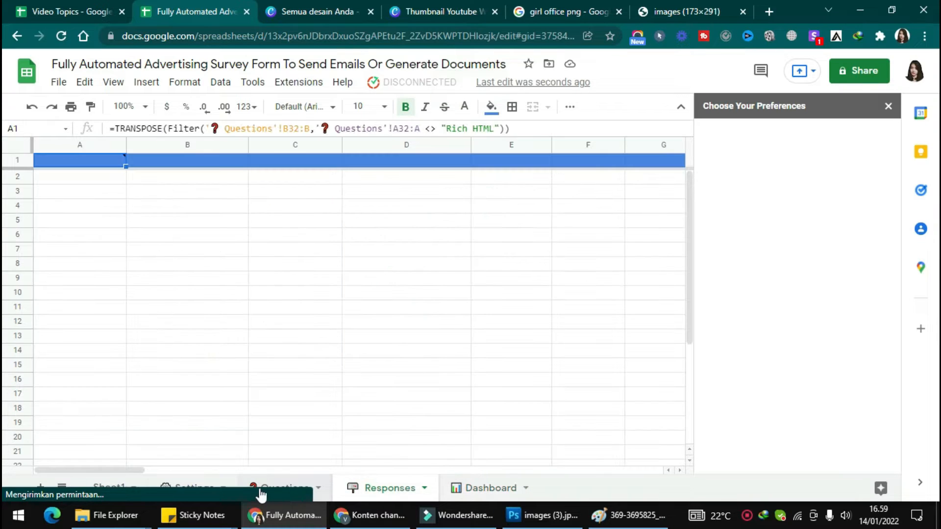
# Reload the spreadsheet on its Settings sheet and authorize Kulfi_Forms_ClientScript with the Google account to get the form link.
pyautogui.click(195, 489)
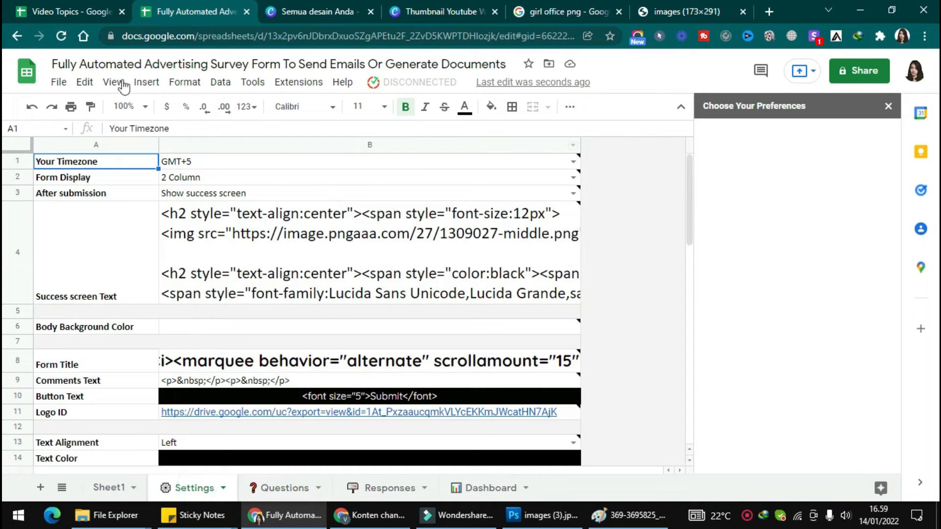
pyautogui.click(60, 36)
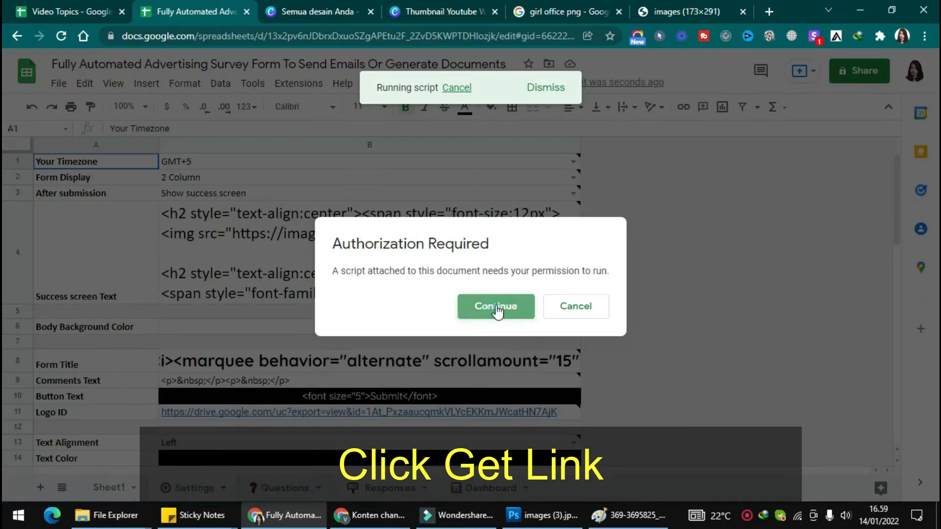
pyautogui.click(502, 307)
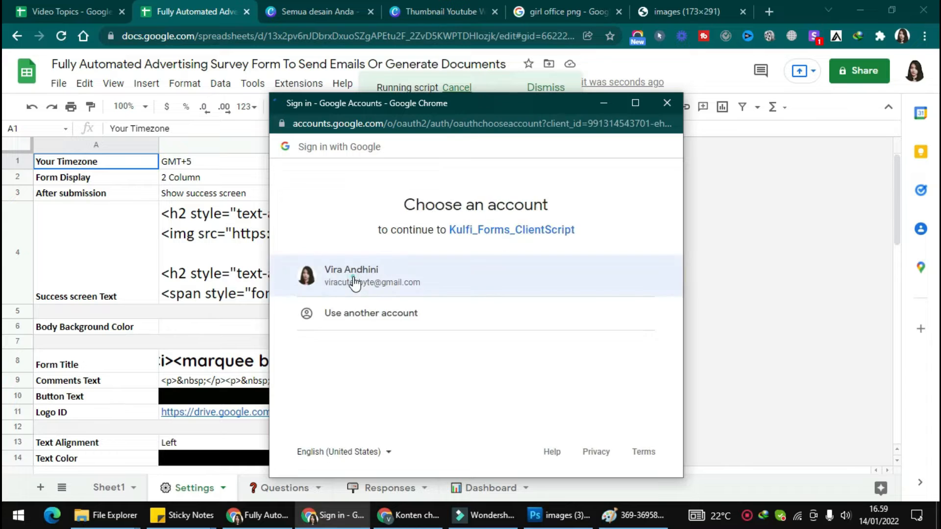
pyautogui.click(350, 279)
pyautogui.click(310, 373)
pyautogui.click(333, 407)
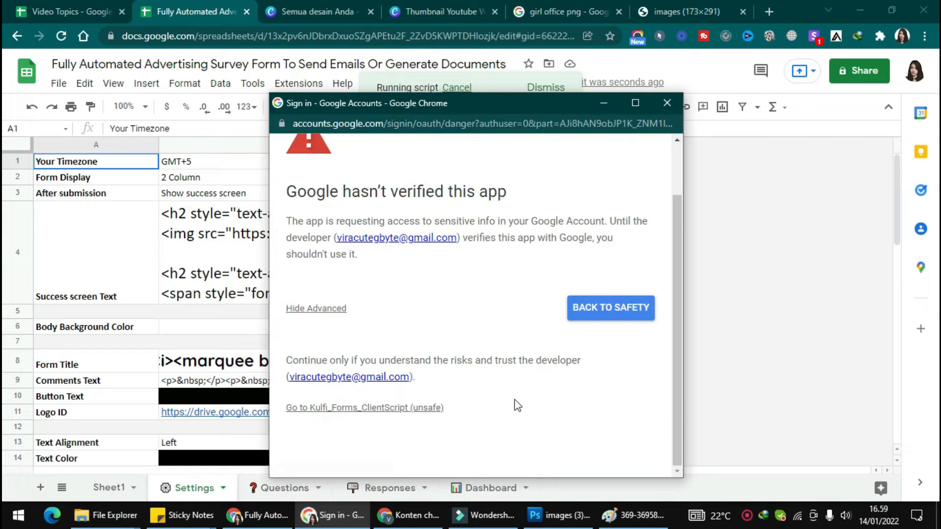
pyautogui.click(403, 408)
pyautogui.scroll(-3, 584, 395)
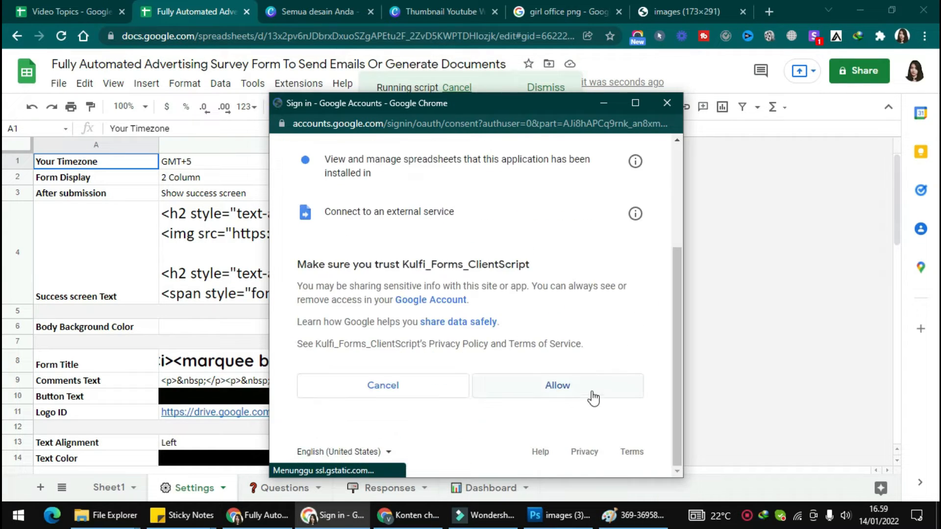
pyautogui.click(559, 388)
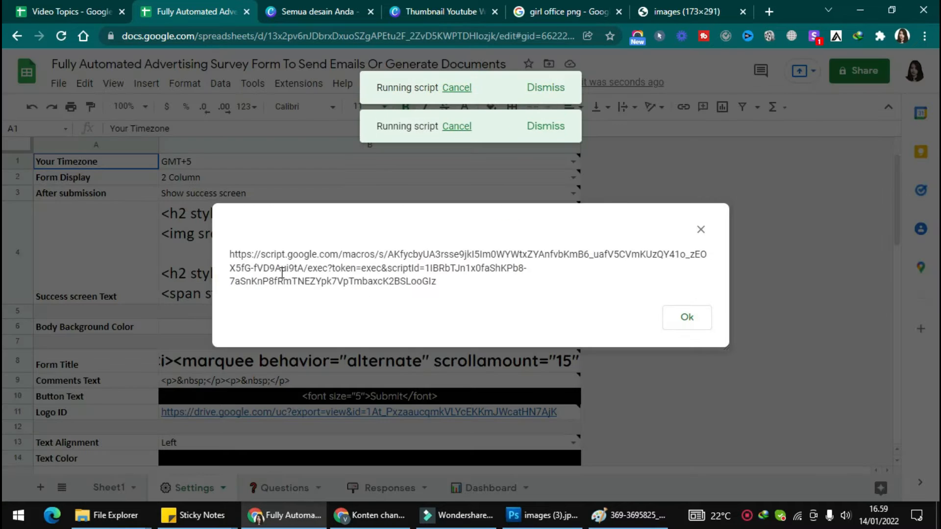
# Copy the generated form link and open the survey form in a new browser tab to look through it.
pyautogui.tripleClick(398, 269)
pyautogui.hotkey('ctrl', 'c')
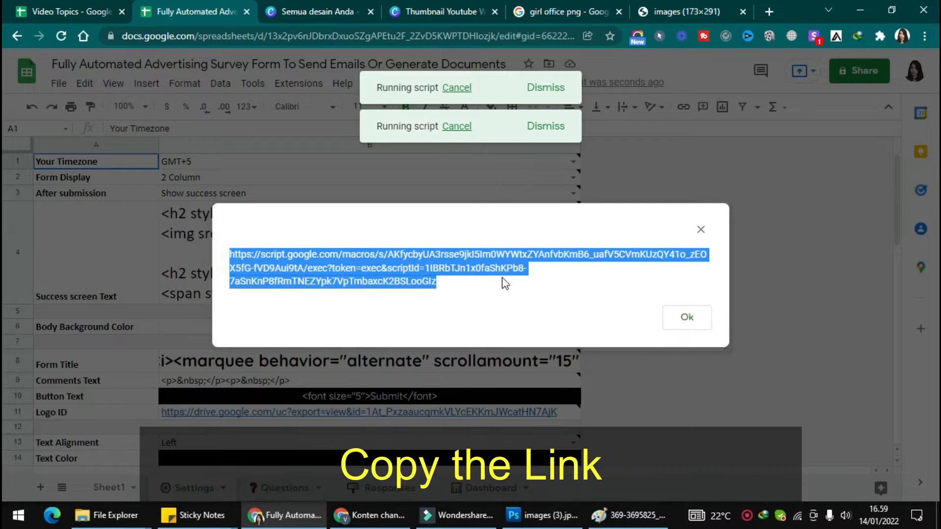
pyautogui.hotkey('ctrl', 't')
pyautogui.hotkey('ctrl', 'v')
pyautogui.press('Return')
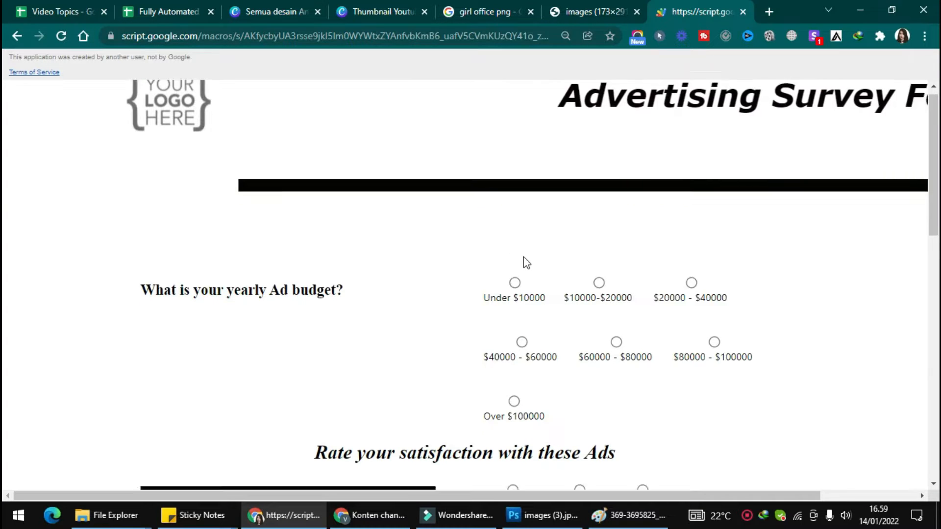
pyautogui.scroll(-8, 524, 260)
pyautogui.scroll(8, 524, 260)
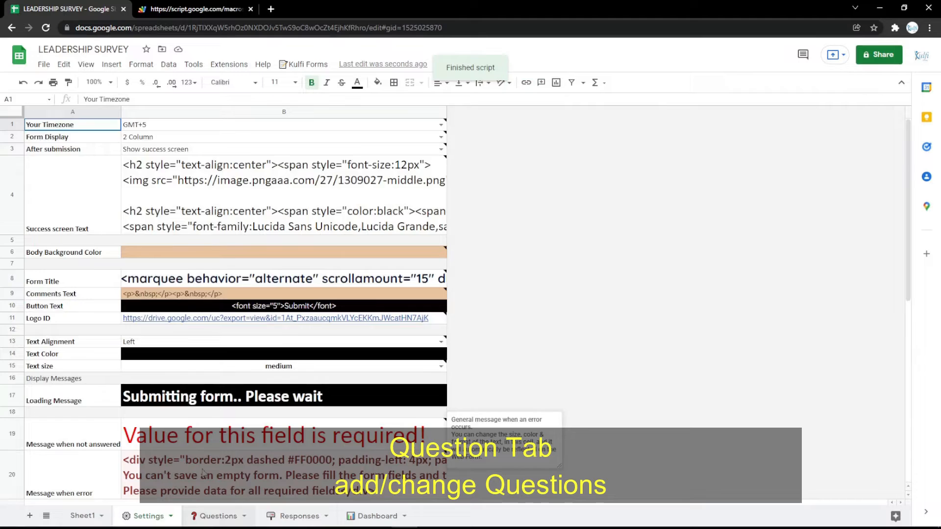
# In the Questions sheet, insert a row above the Department question and set its question type to Text.
pyautogui.click(216, 516)
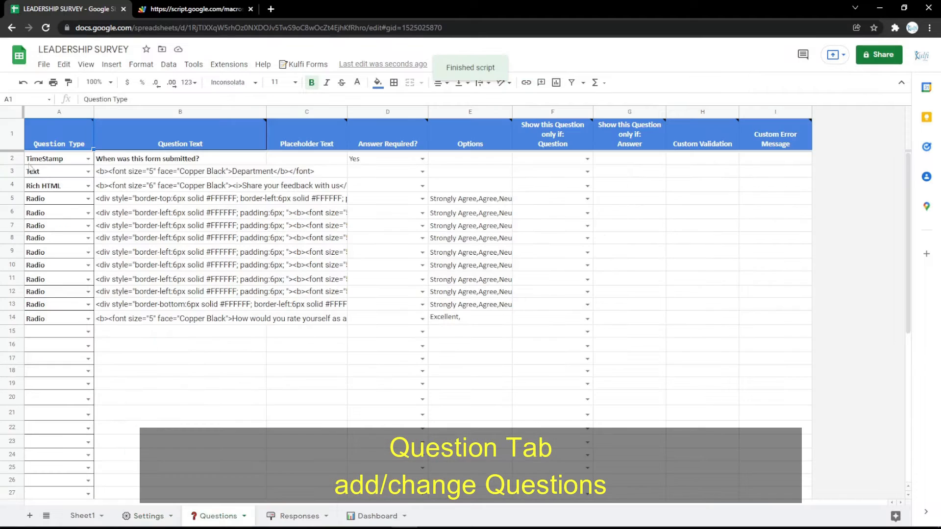
pyautogui.click(12, 171)
pyautogui.rightClick(13, 172)
pyautogui.click(64, 260)
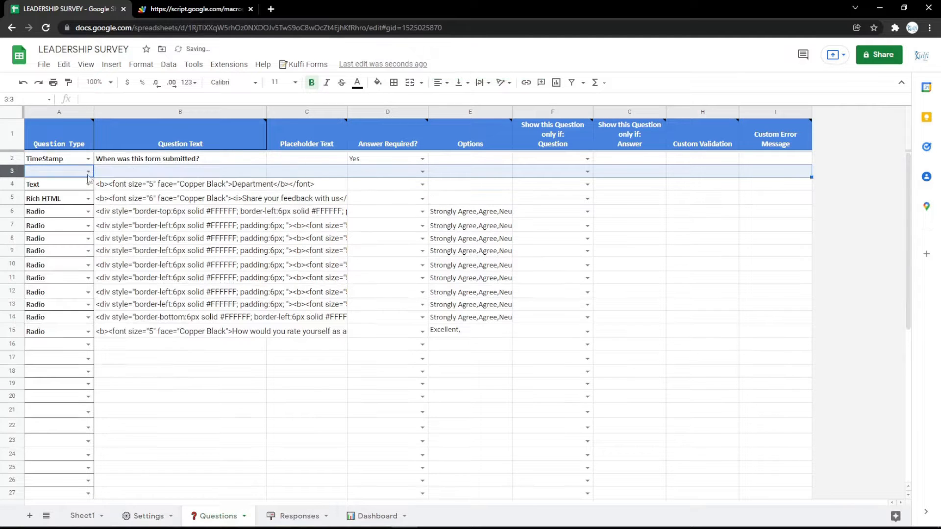
pyautogui.click(88, 171)
pyautogui.click(59, 217)
# Copy the Department question text into B3 with the label changed to Name, and view the web form.
pyautogui.click(159, 186)
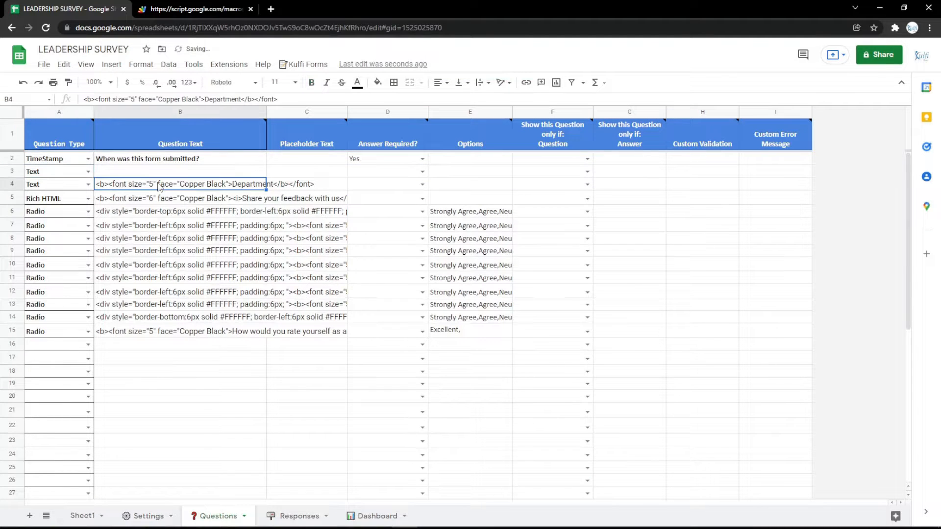
pyautogui.click(163, 171)
pyautogui.hotkey('ctrl', 'v')
pyautogui.doubleClick(243, 172)
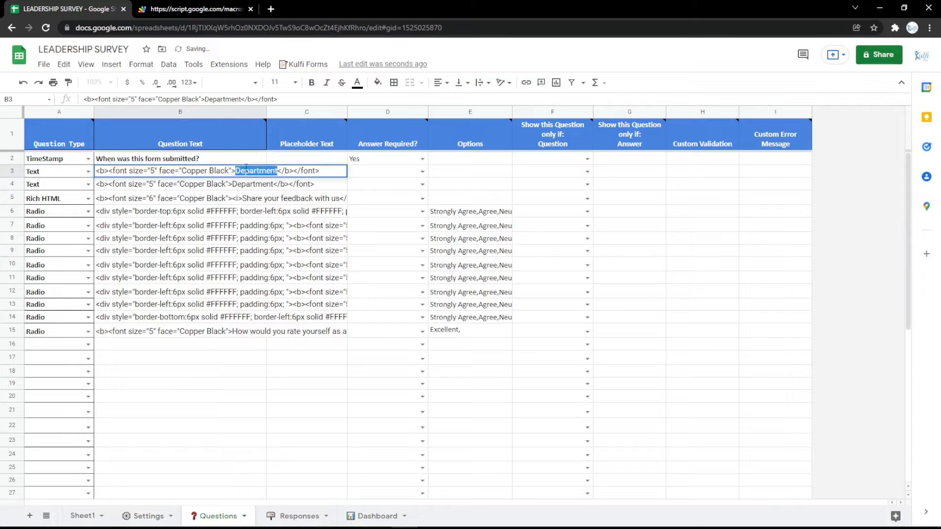
pyautogui.write('Name')
pyautogui.press('Return')
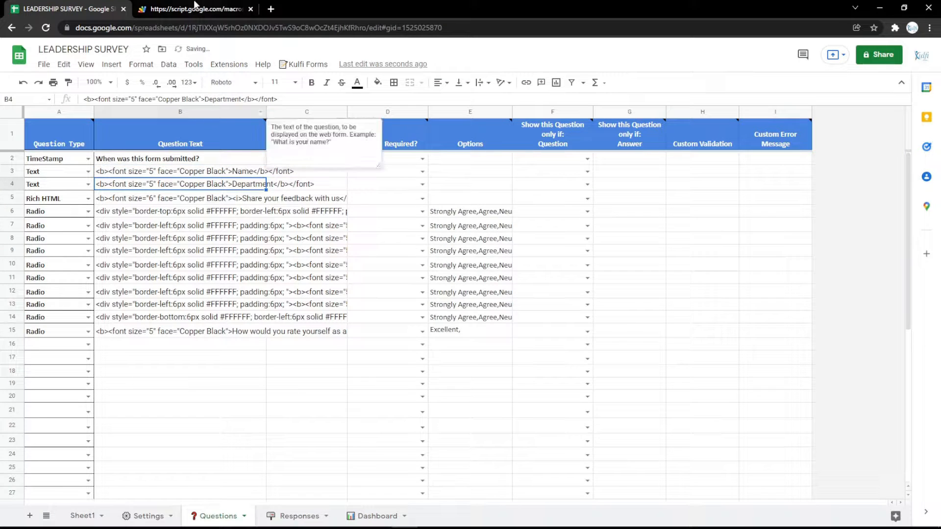
pyautogui.hotkey('ctrl', 'Tab')
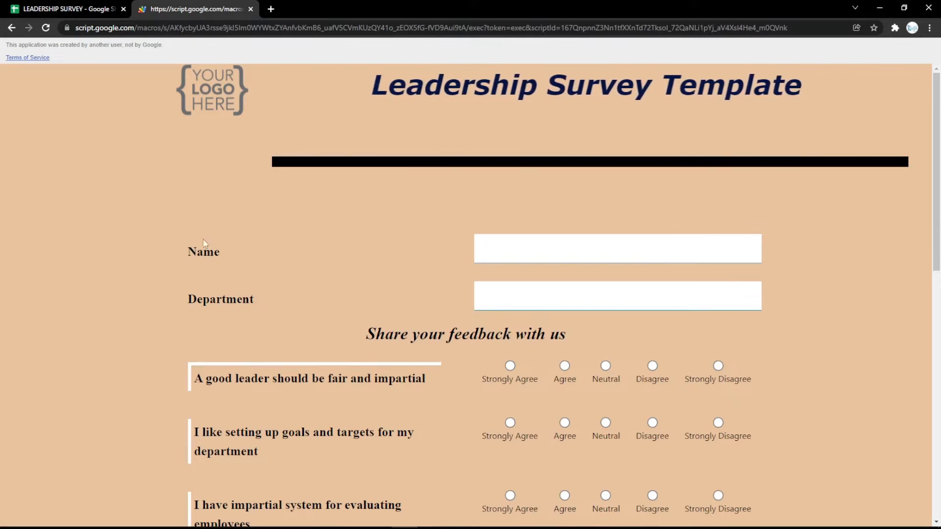
# Change the row 3 question to type Email with the label Email, and reload the web form.
pyautogui.click(78, 7)
pyautogui.click(88, 172)
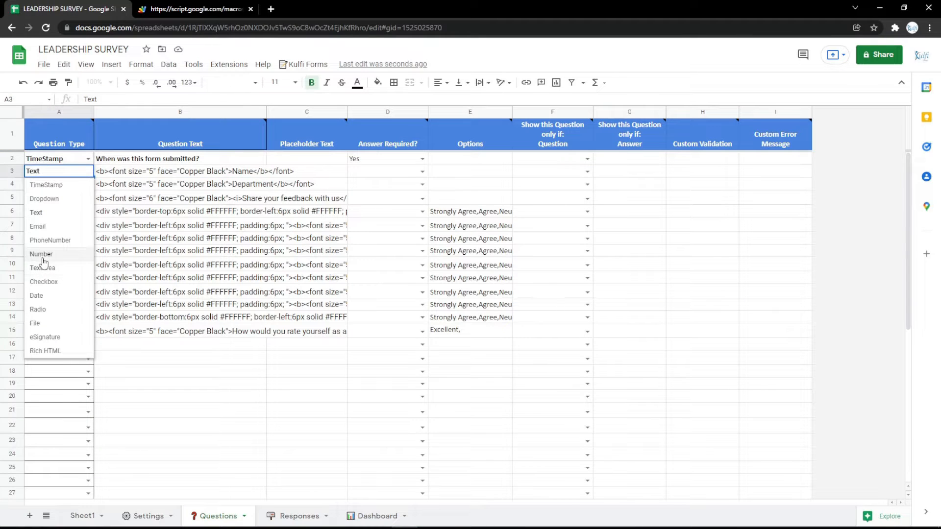
pyautogui.click(54, 229)
pyautogui.doubleClick(253, 172)
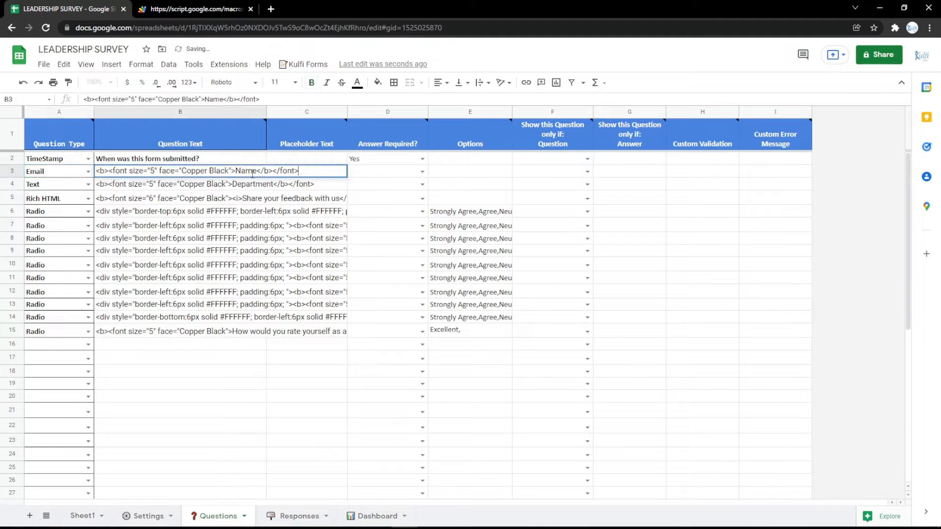
pyautogui.write('Emai')
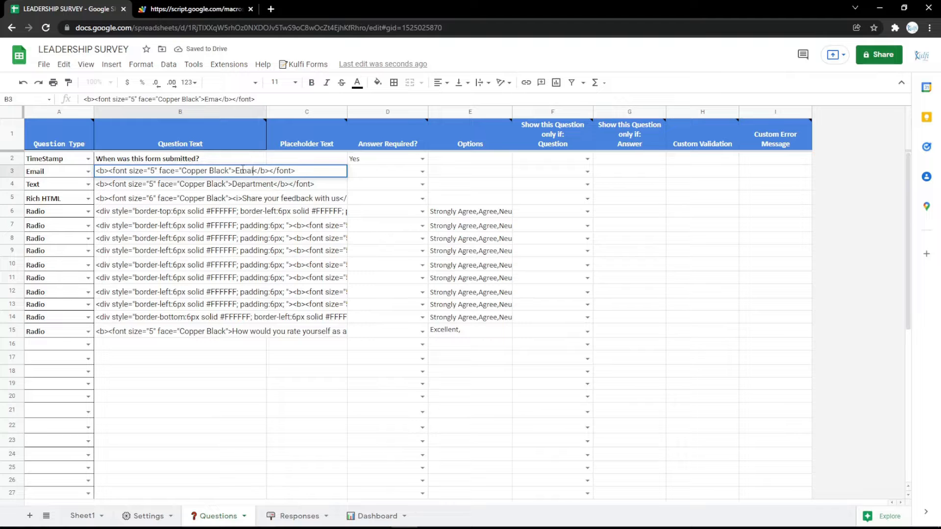
pyautogui.write('l')
pyautogui.press('Return')
pyautogui.hotkey('ctrl', 'Tab')
pyautogui.press('F5')
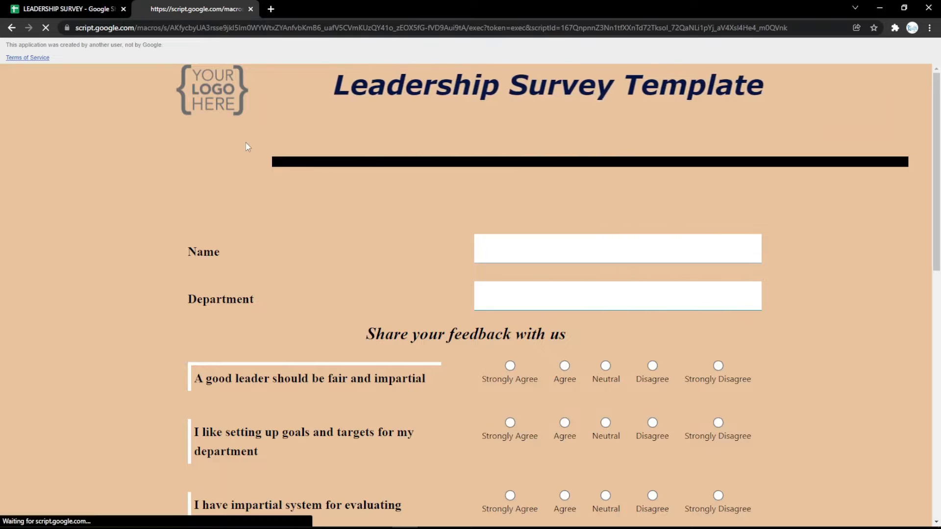
# Change the row 3 question to type PhoneNumber with the label Phone Number, and reload the web form.
pyautogui.click(103, 5)
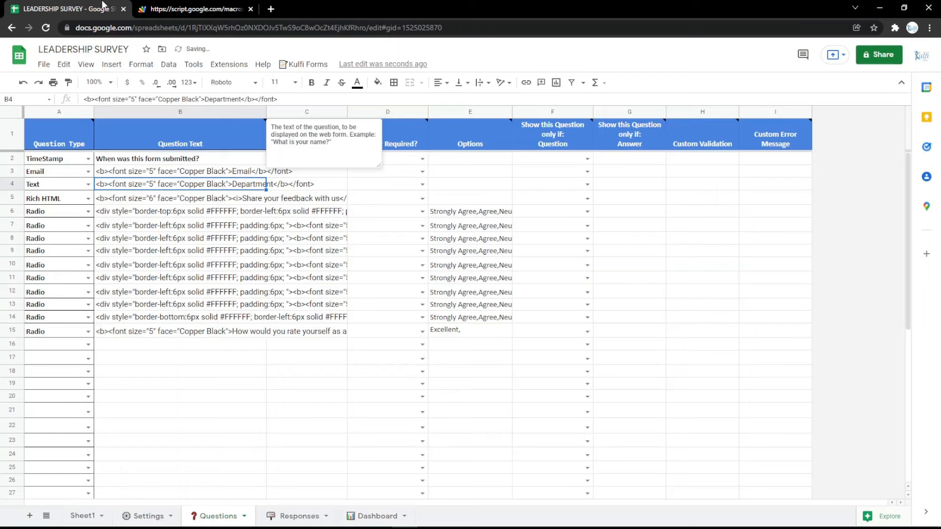
pyautogui.click(88, 171)
pyautogui.click(49, 248)
pyautogui.click(205, 175)
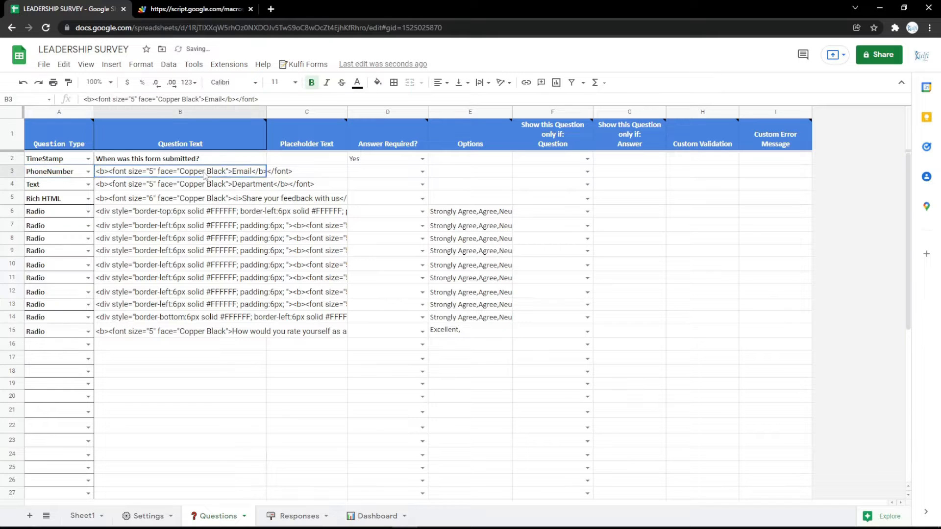
pyautogui.doubleClick(250, 171)
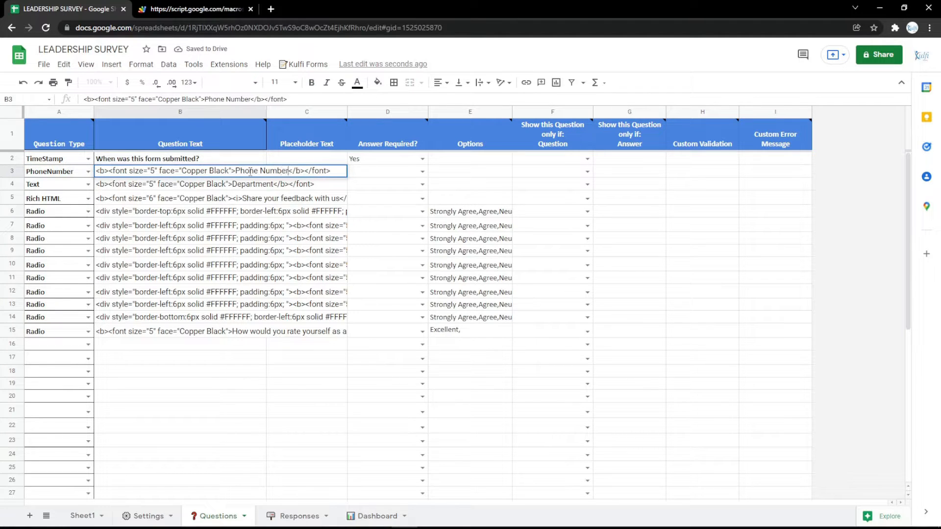
pyautogui.press('Return')
pyautogui.click(197, 9)
pyautogui.press('F5')
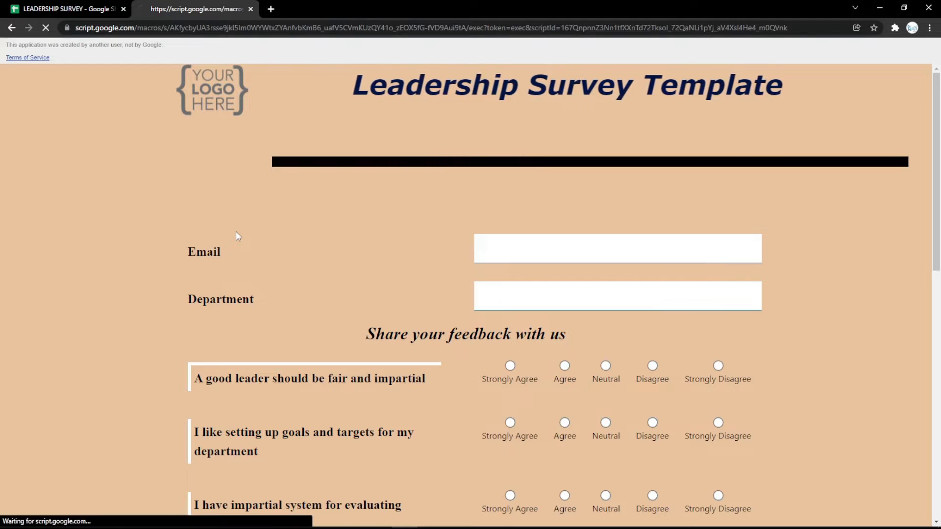
# Change the row 3 question to type TextArea with the label Address, and check the reloaded web form.
pyautogui.click(34, 6)
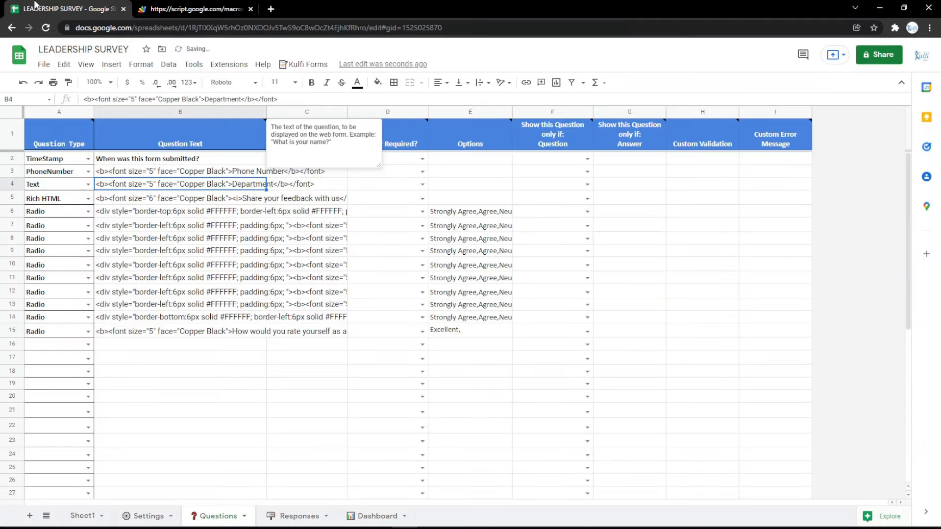
pyautogui.click(88, 171)
pyautogui.click(41, 254)
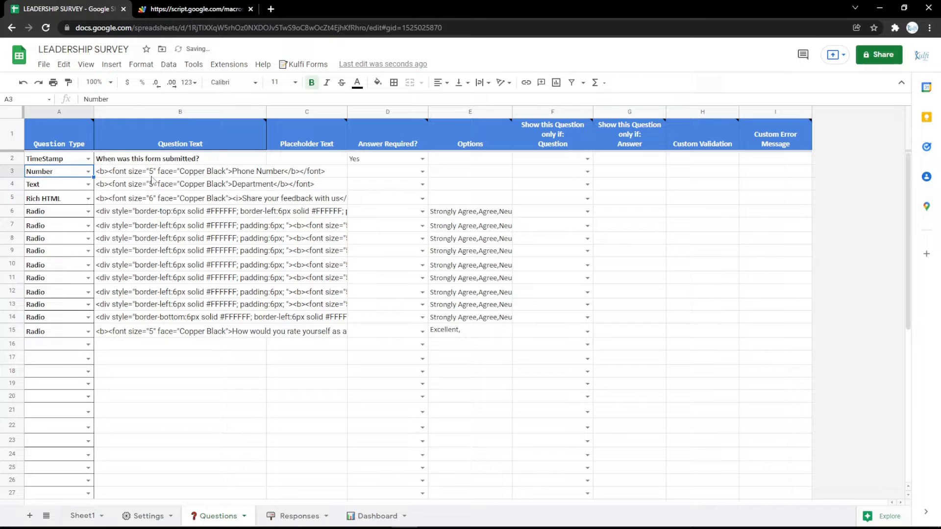
pyautogui.click(88, 171)
pyautogui.click(73, 267)
pyautogui.doubleClick(240, 167)
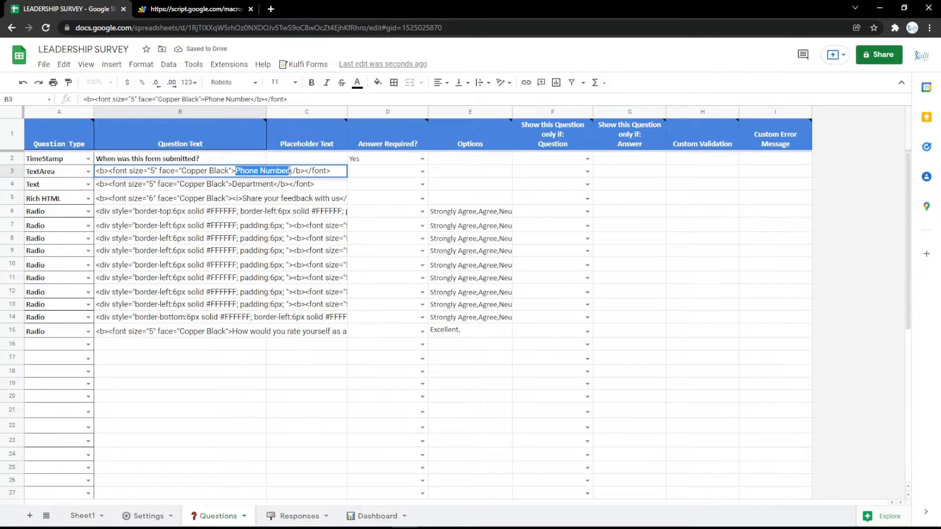
pyautogui.write('Address')
pyautogui.press('Return')
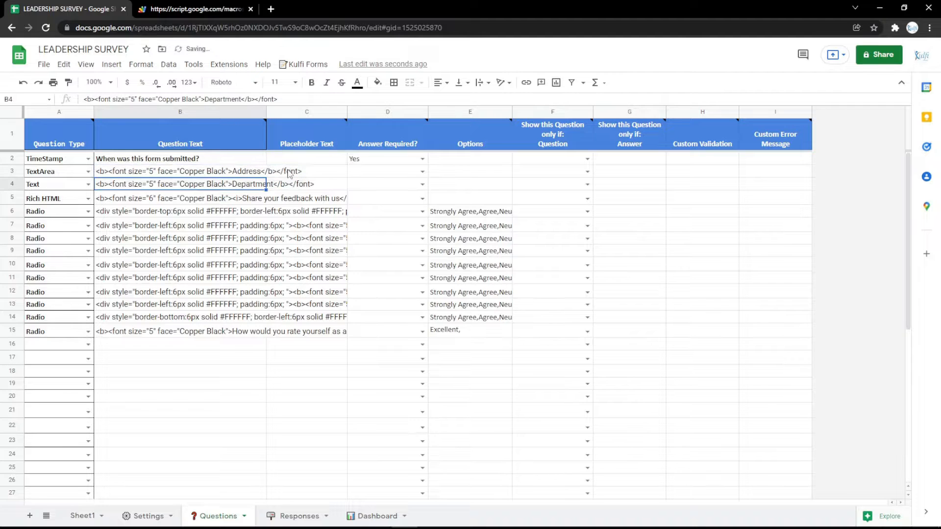
pyautogui.click(191, 9)
pyautogui.press('F5')
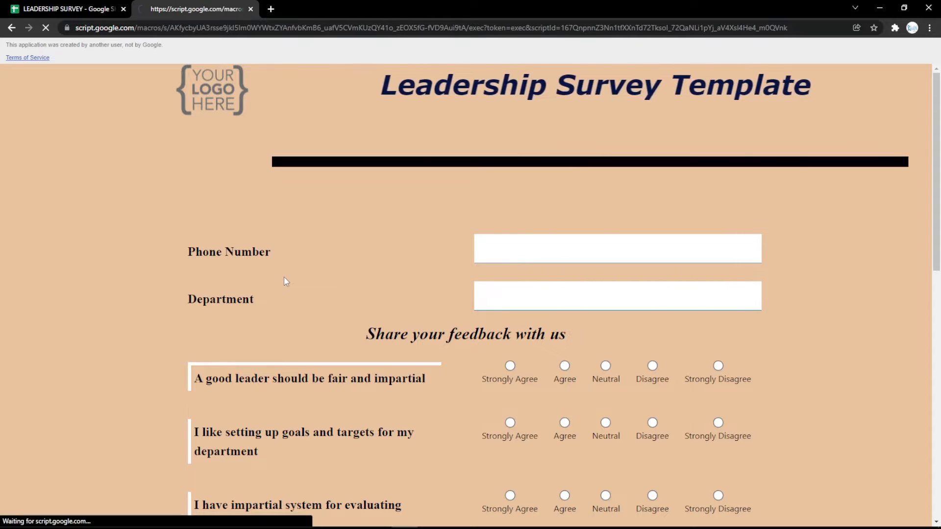
pyautogui.click(49, 6)
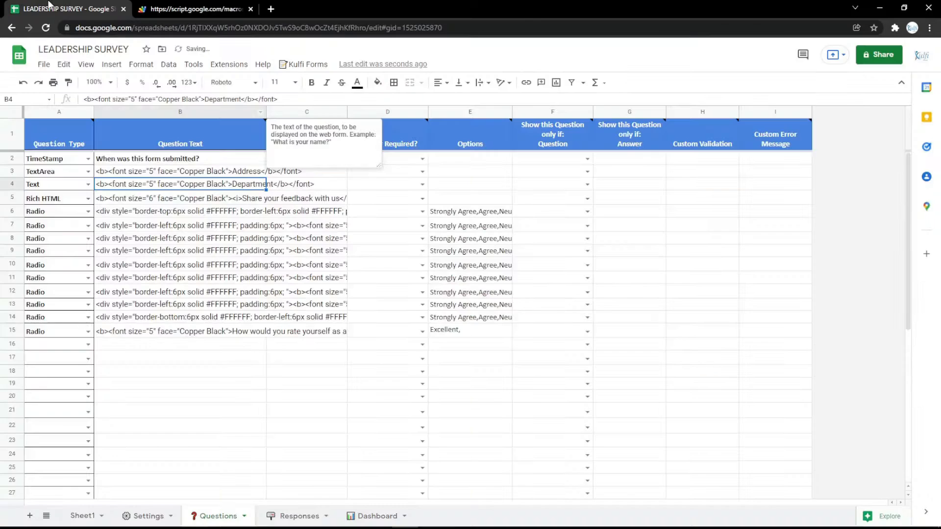
# Change the row 3 question to type Date with the label Date, and check the date picker on the reloaded web form.
pyautogui.click(88, 171)
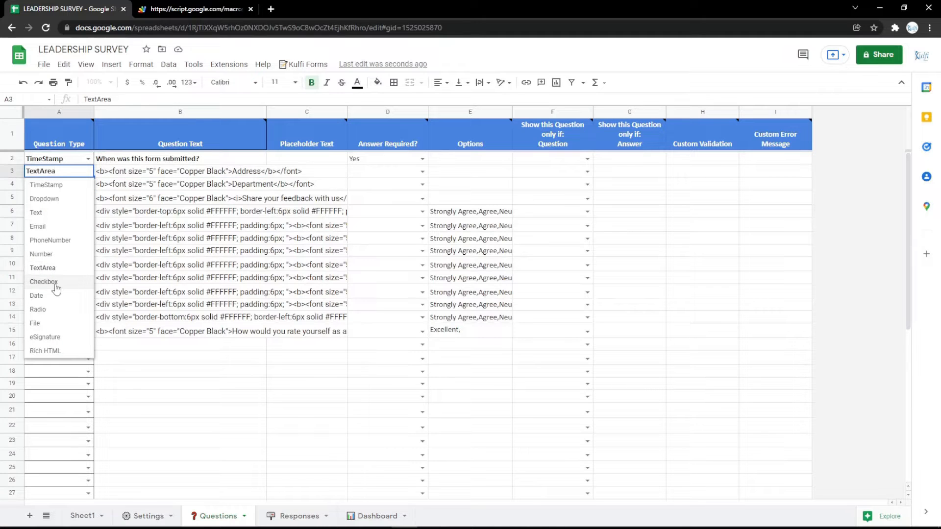
pyautogui.click(54, 182)
pyautogui.click(89, 171)
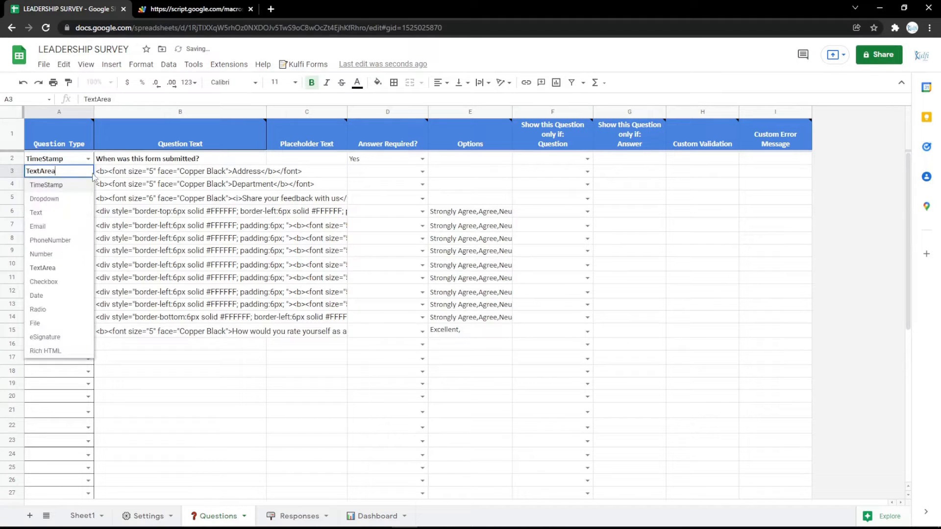
pyautogui.click(52, 296)
pyautogui.click(201, 175)
pyautogui.doubleClick(245, 171)
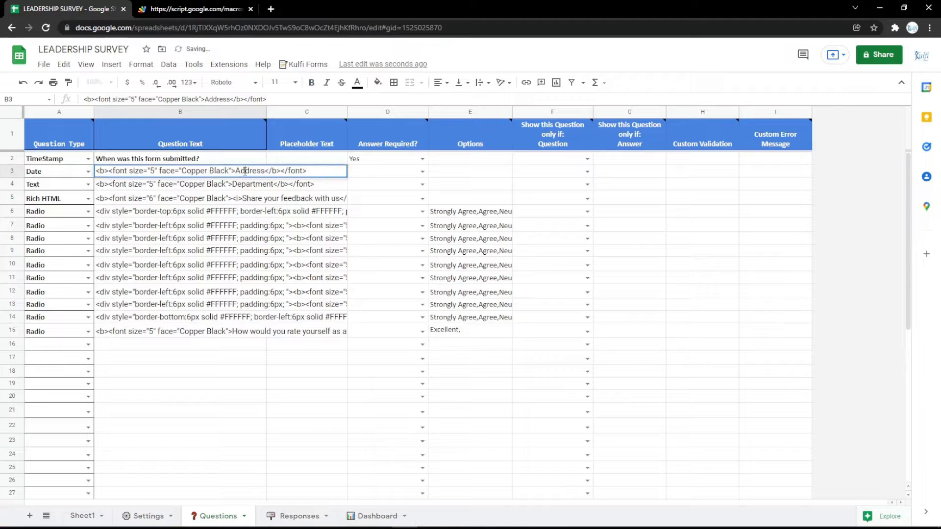
pyautogui.click(243, 225)
pyautogui.hotkey('ctrl', 'Tab')
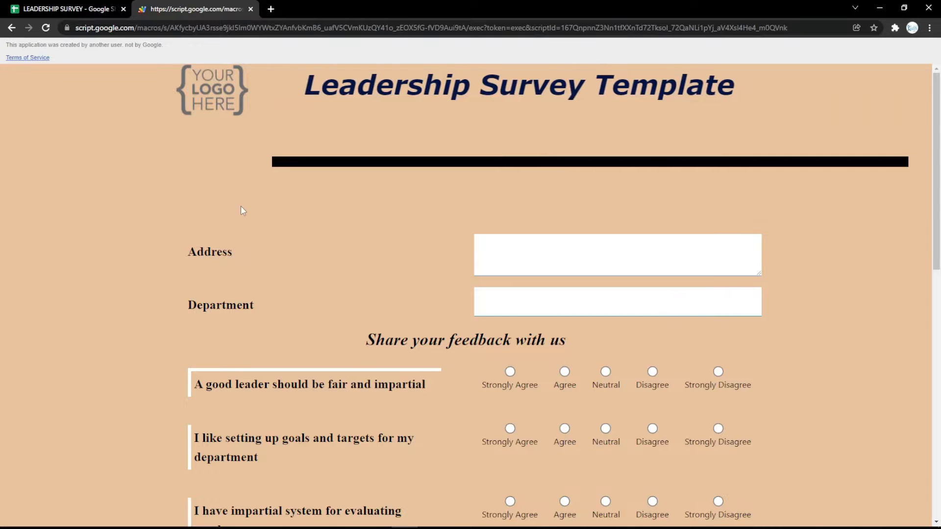
pyautogui.press('F5')
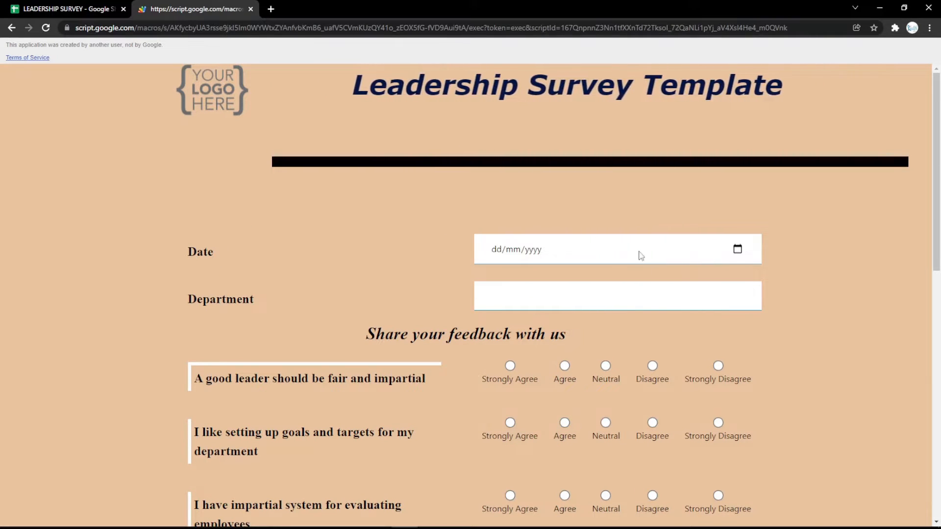
pyautogui.click(738, 249)
pyautogui.click(414, 243)
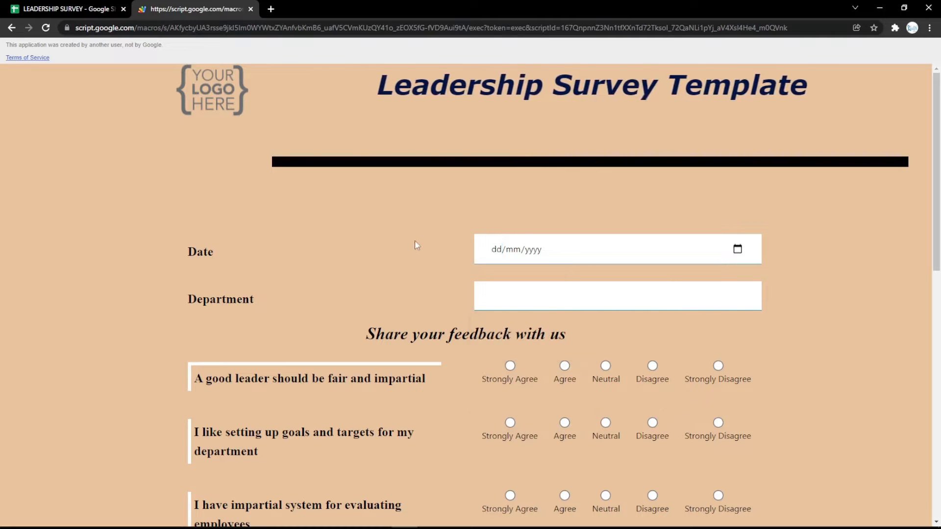
# Change the row 3 question to type Radio with the label Gender.
pyautogui.hotkey('ctrl', 'Tab')
pyautogui.click(88, 171)
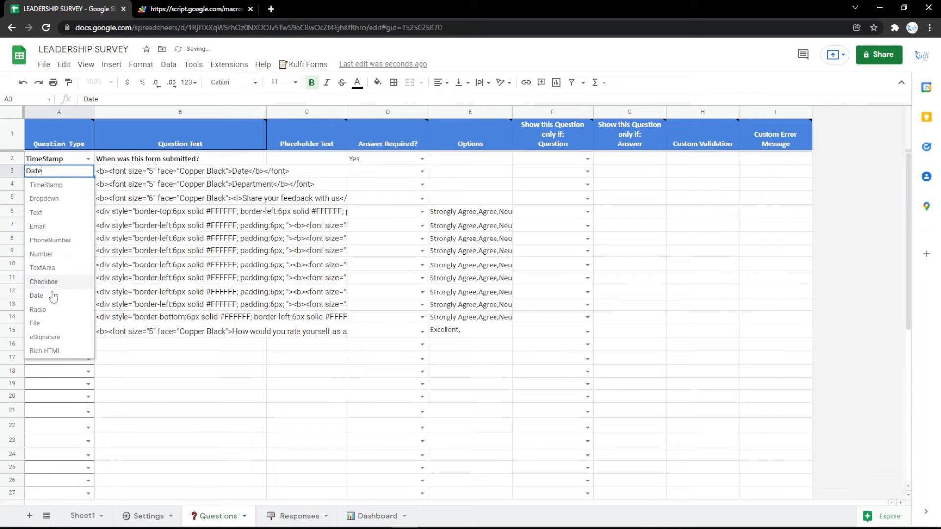
pyautogui.click(49, 297)
pyautogui.doubleClick(186, 173)
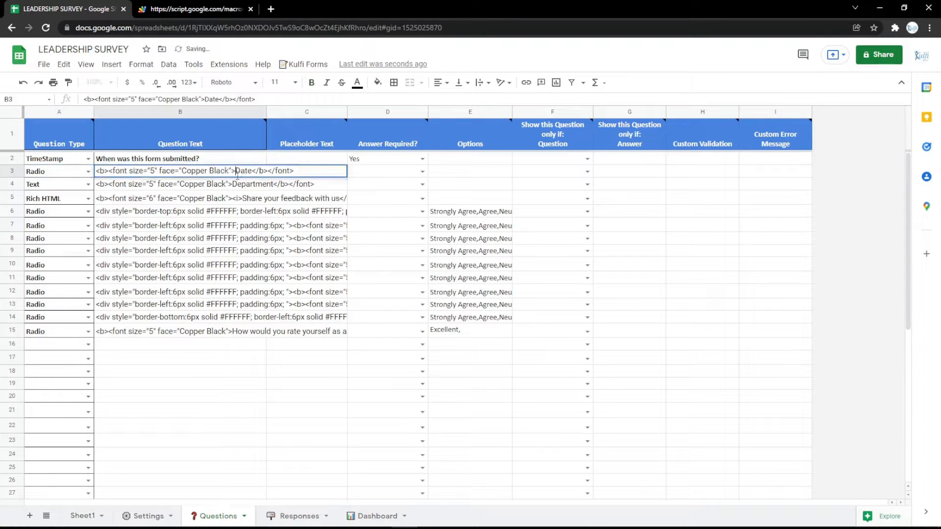
pyautogui.write('der')
pyautogui.press('Return')
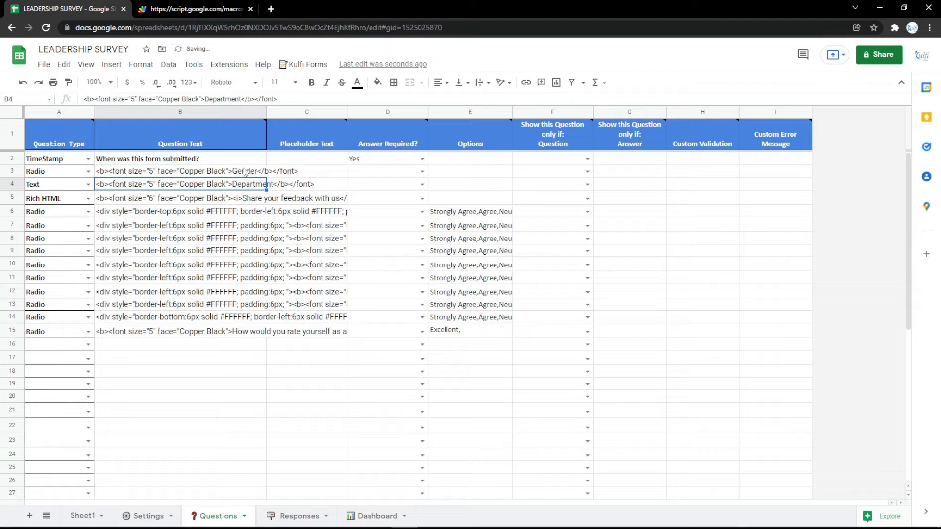
# Enter the options Male, Female for the Gender question and reload the web form.
pyautogui.click(436, 173)
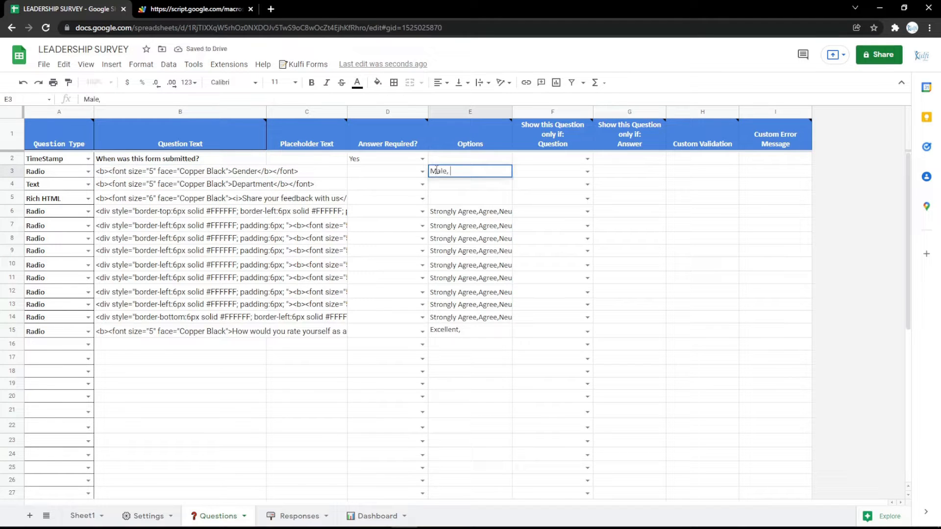
pyautogui.write('Male, Female')
pyautogui.press('Return')
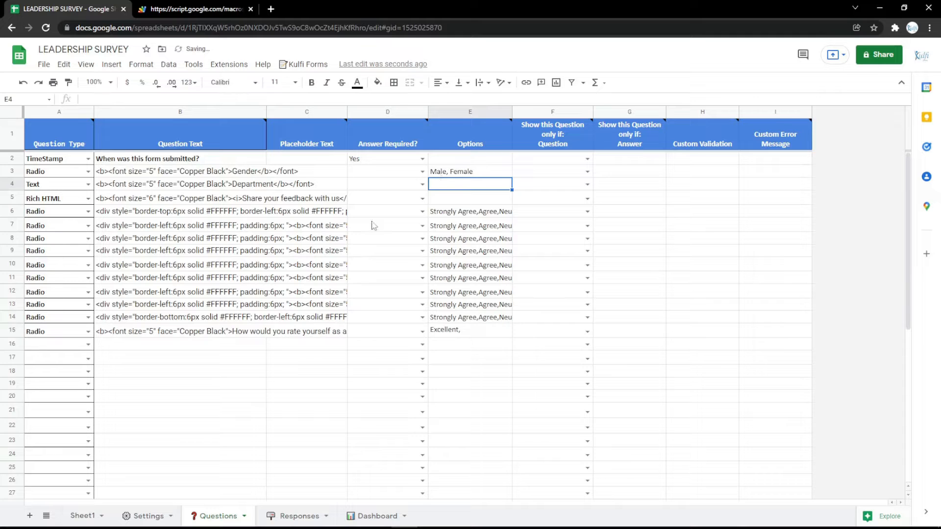
pyautogui.click(196, 9)
pyautogui.press('F5')
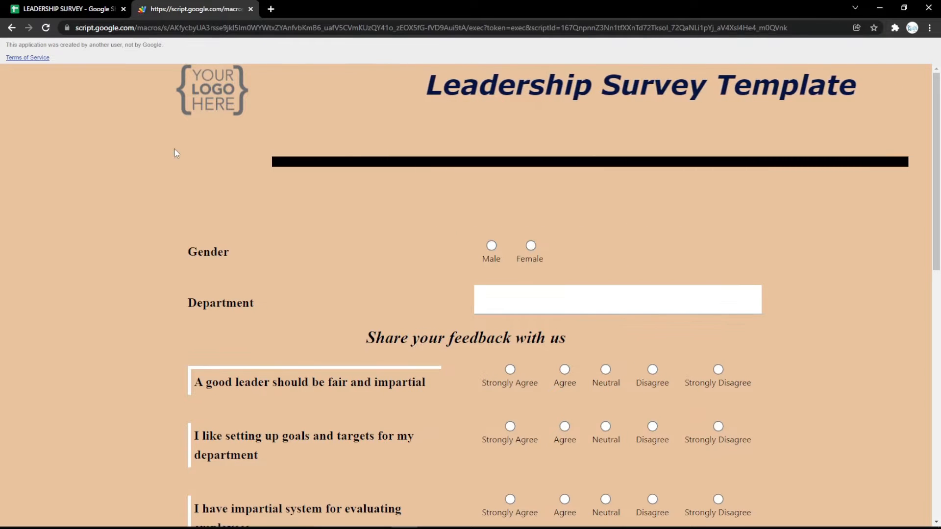
# Change the row 3 question to type File with the label File and clear its options.
pyautogui.click(111, 5)
pyautogui.click(88, 172)
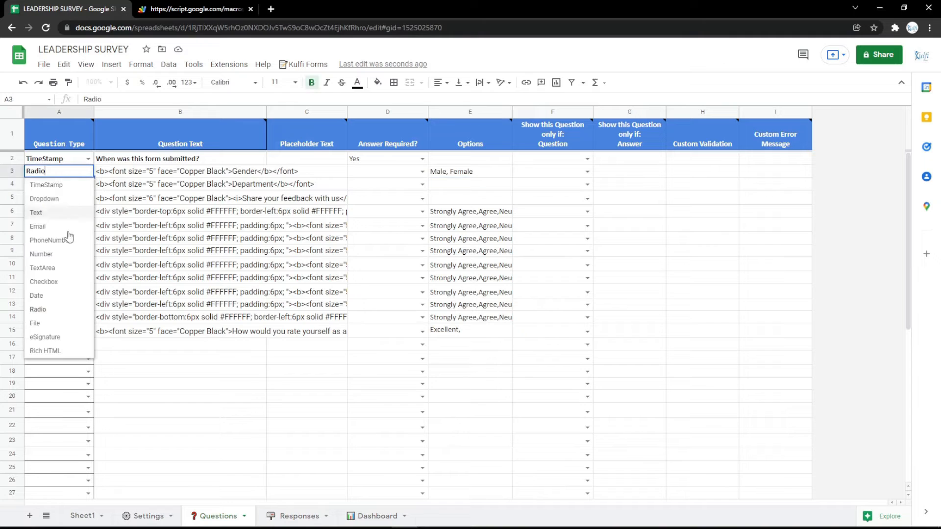
pyautogui.click(55, 319)
pyautogui.doubleClick(250, 171)
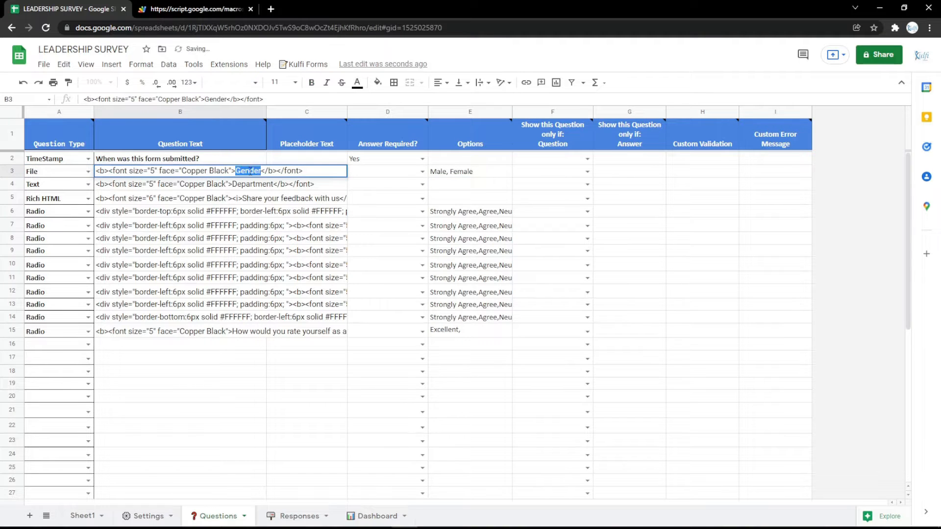
pyautogui.press('Return')
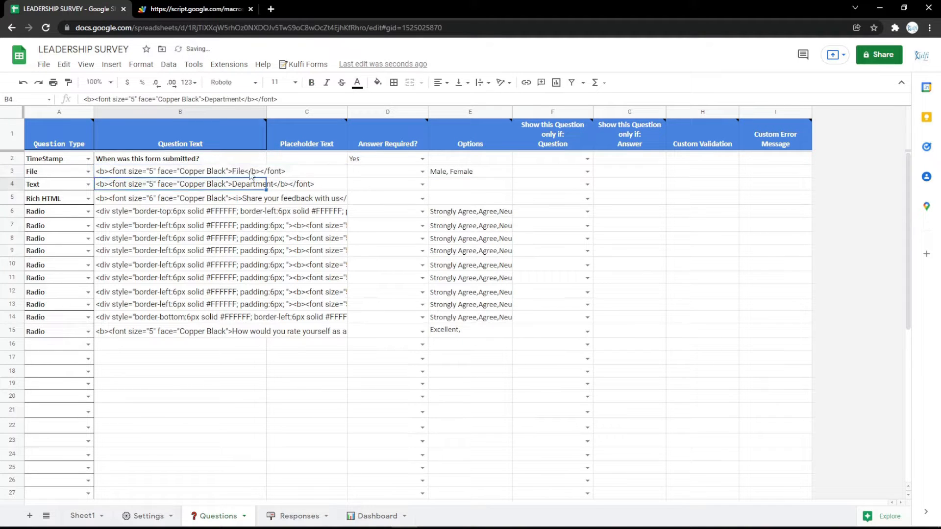
pyautogui.click(452, 174)
# Reload the web form and upload a test file through the File question.
pyautogui.hotkey('ctrl', 'Tab')
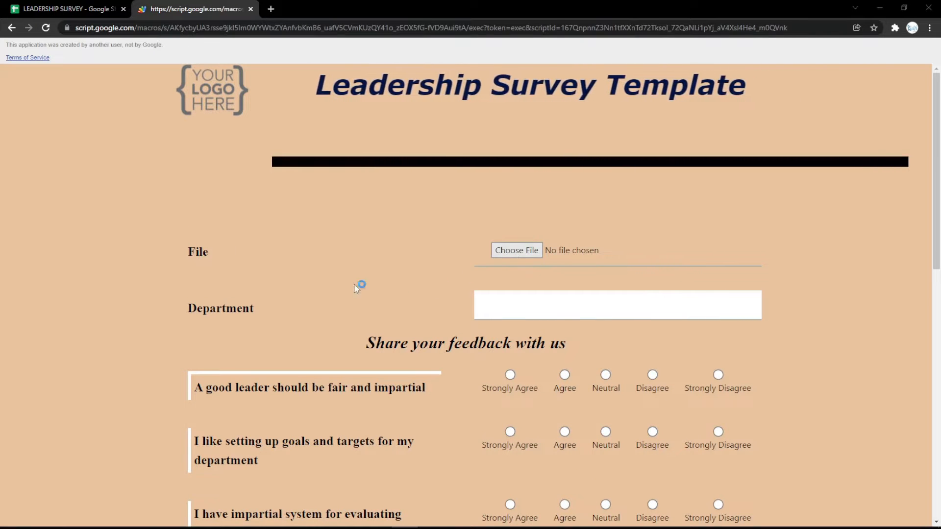
pyautogui.click(517, 250)
pyautogui.doubleClick(132, 102)
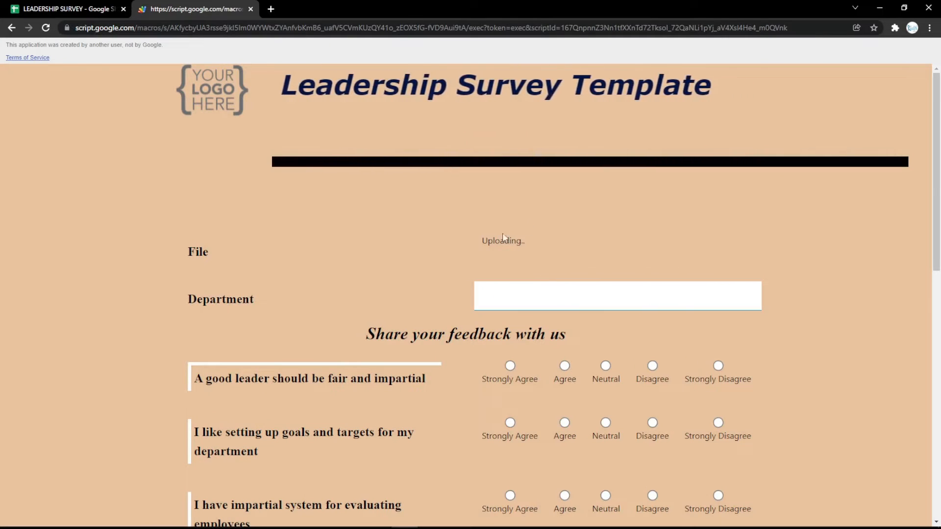
# Change the row 3 question to type eSignature with the label Signature.
pyautogui.click(69, 9)
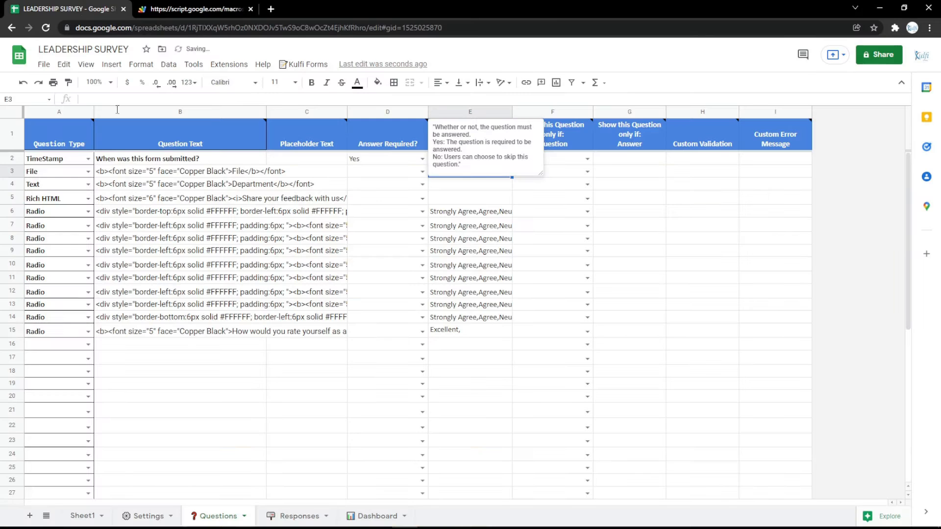
pyautogui.click(87, 171)
pyautogui.click(49, 337)
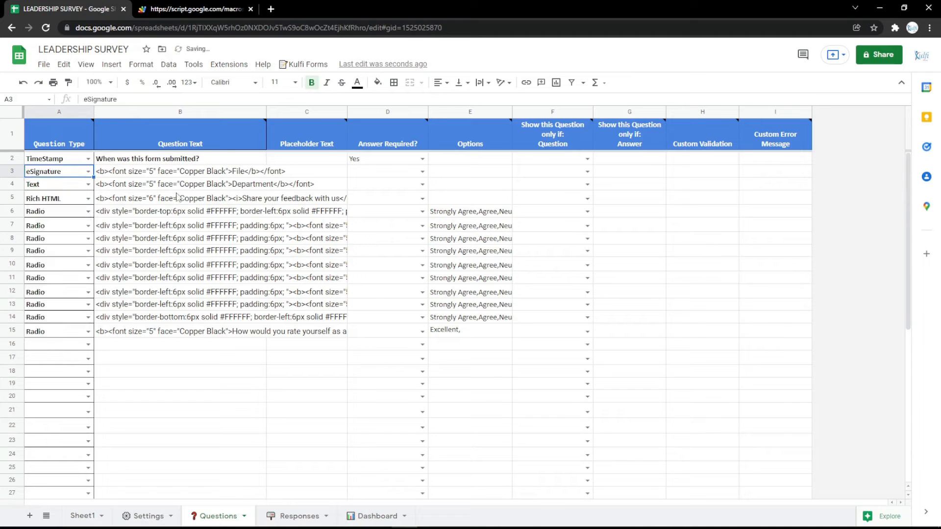
pyautogui.click(191, 176)
pyautogui.doubleClick(251, 170)
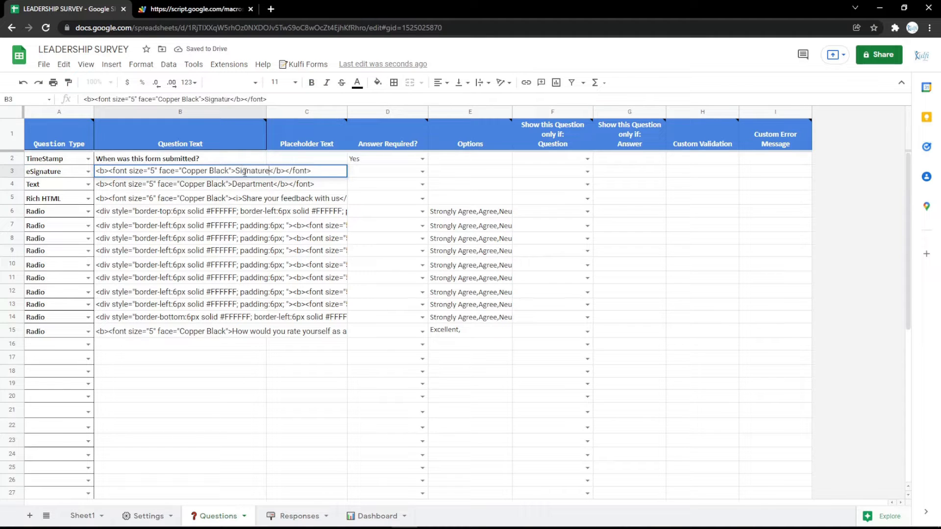
pyautogui.write('e')
pyautogui.press('Return')
# Reload the web form, draw a freehand test signature in the Signature field and clear it.
pyautogui.click(196, 9)
pyautogui.press('F5')
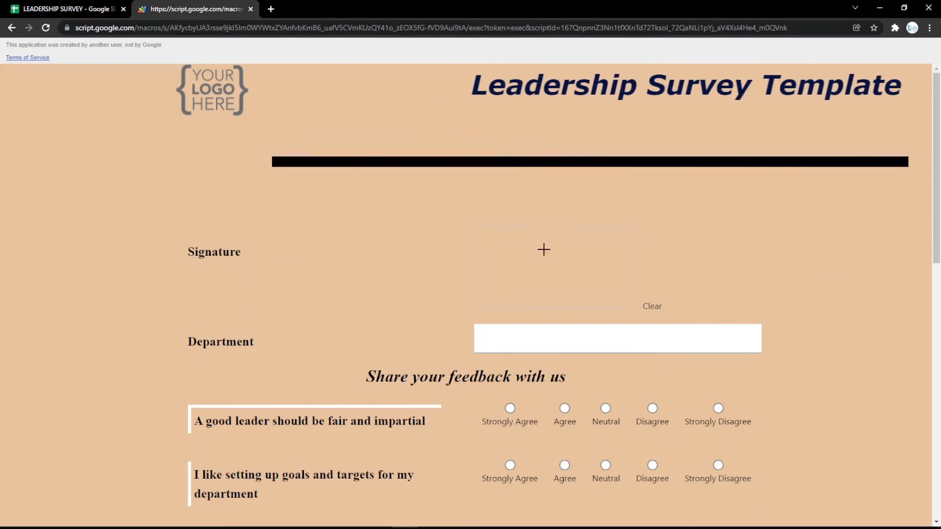
pyautogui.moveTo(543, 248)
pyautogui.mouseDown()
pyautogui.moveTo(630, 294)
pyautogui.moveTo(594, 282)
pyautogui.moveTo(588, 265)
pyautogui.moveTo(599, 304)
pyautogui.mouseUp()
pyautogui.click(652, 306)
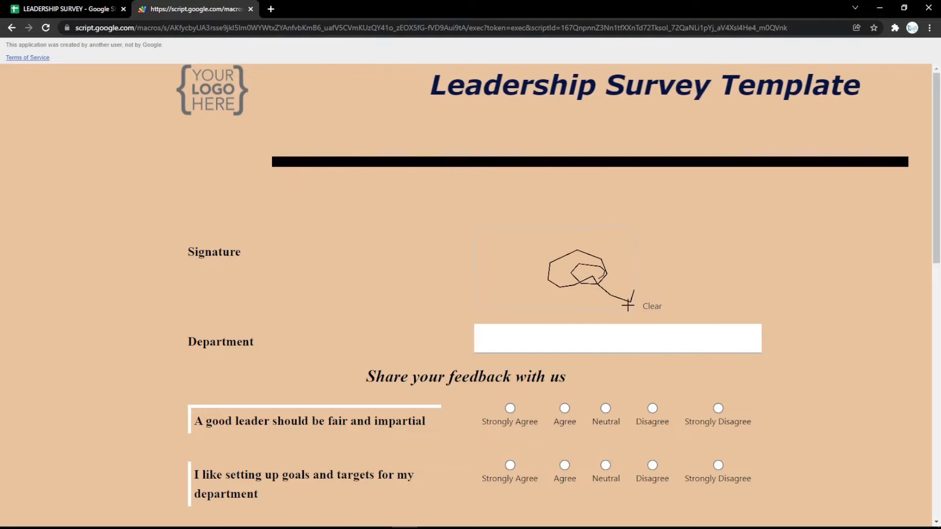
pyautogui.click(642, 307)
# Change the row 3 question type to Rich HTML and select its question text cell B3.
pyautogui.click(69, 9)
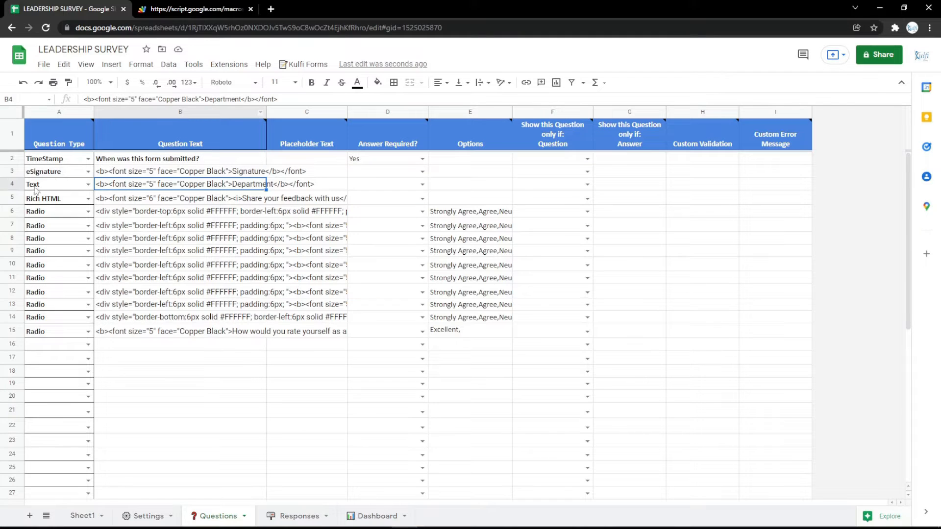
pyautogui.click(88, 171)
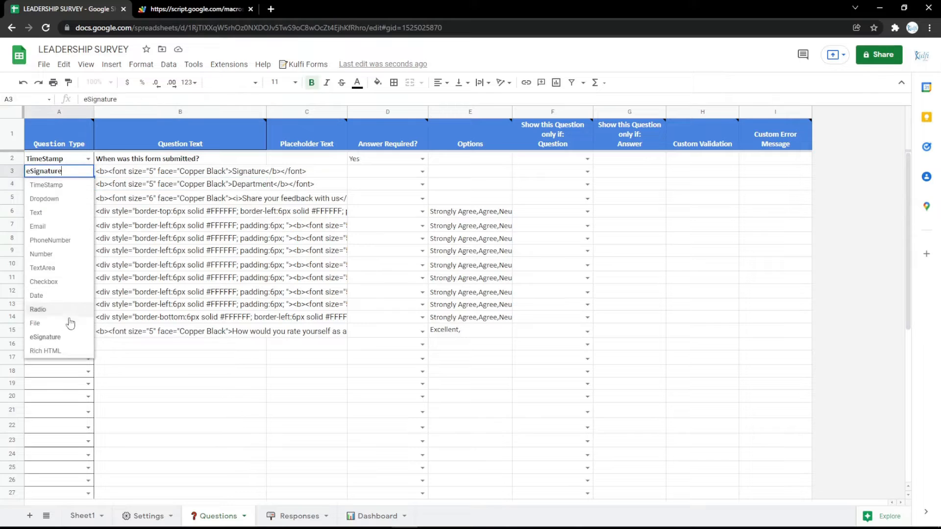
pyautogui.click(69, 348)
pyautogui.click(230, 171)
pyautogui.doubleClick(231, 171)
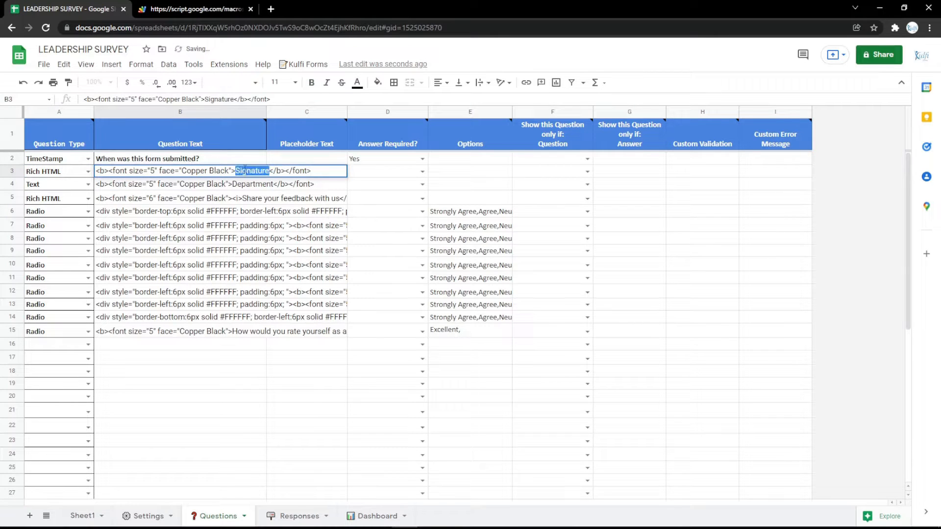
pyautogui.click(244, 199)
pyautogui.click(188, 182)
pyautogui.click(188, 176)
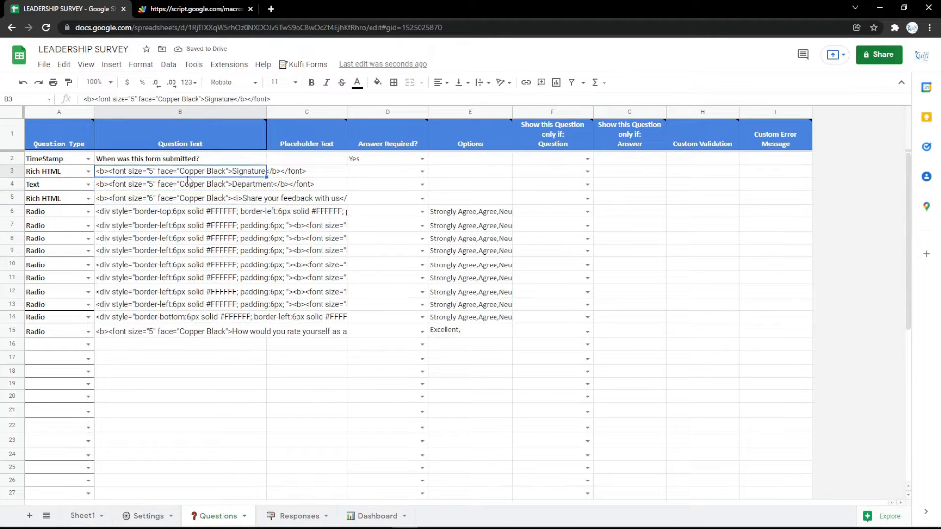
# Find Google Indonesia on Google Maps in a new browser tab and copy the HTML code for embedding its map.
pyautogui.click(271, 9)
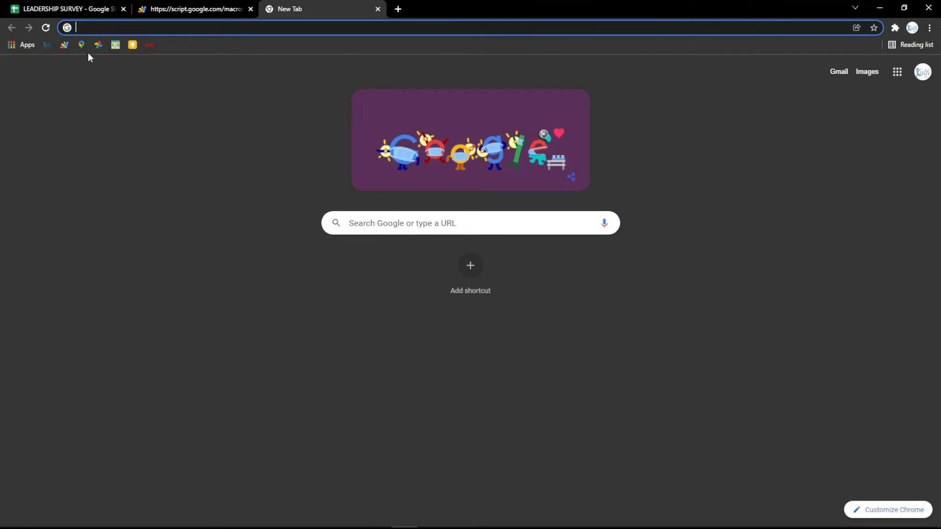
pyautogui.click(81, 47)
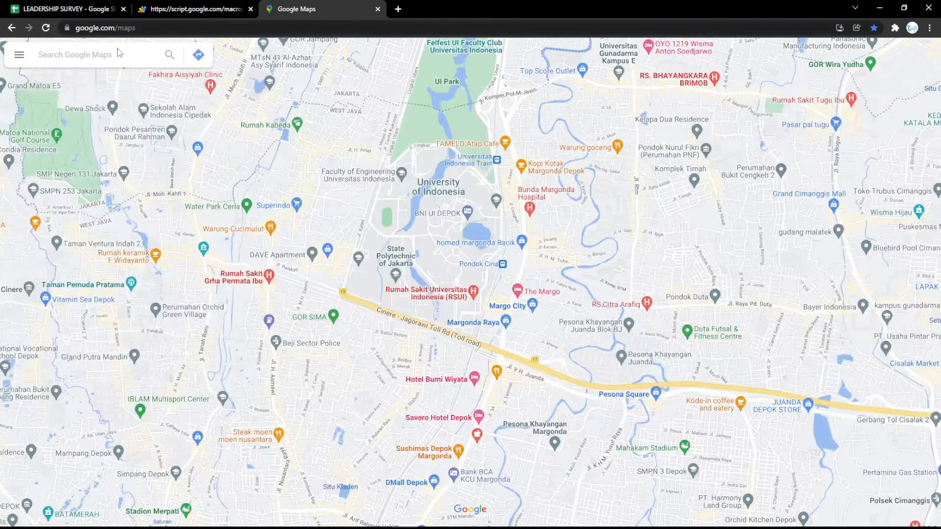
pyautogui.click(119, 53)
pyautogui.click(68, 88)
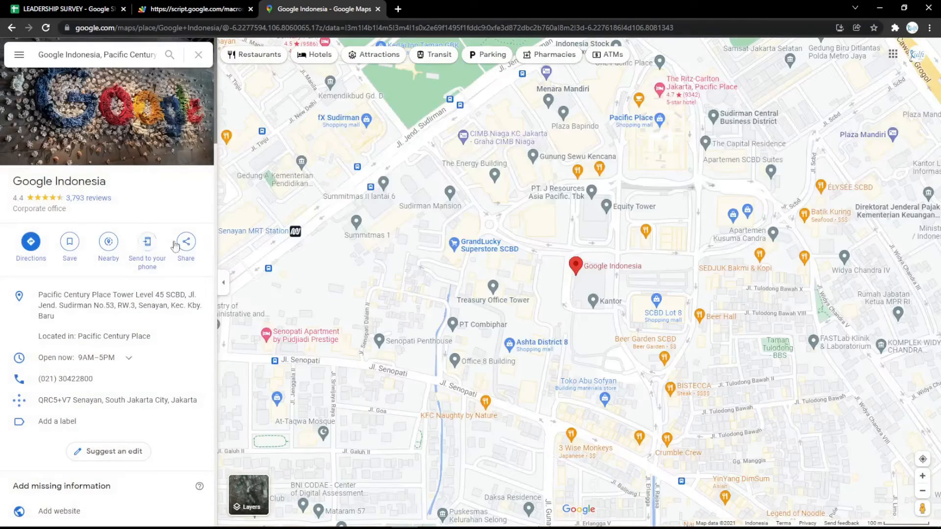
pyautogui.click(184, 243)
pyautogui.click(443, 211)
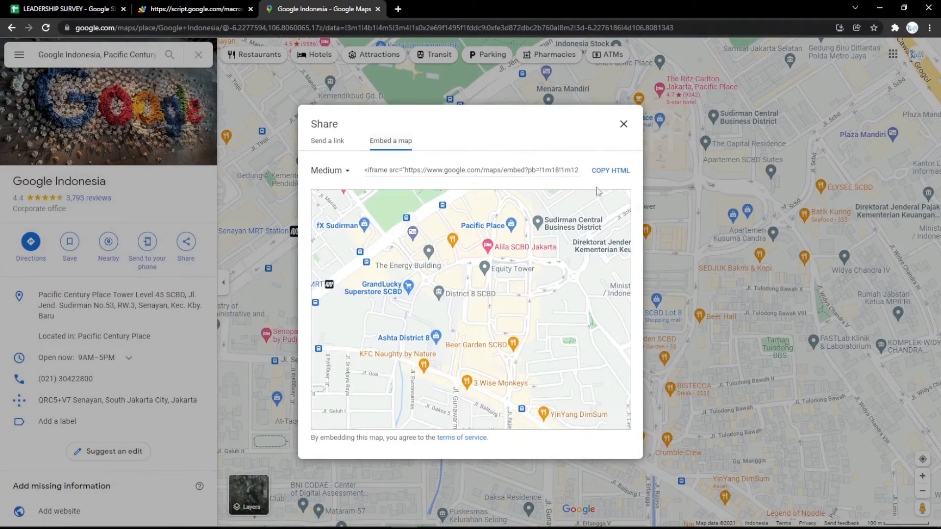
pyautogui.click(610, 170)
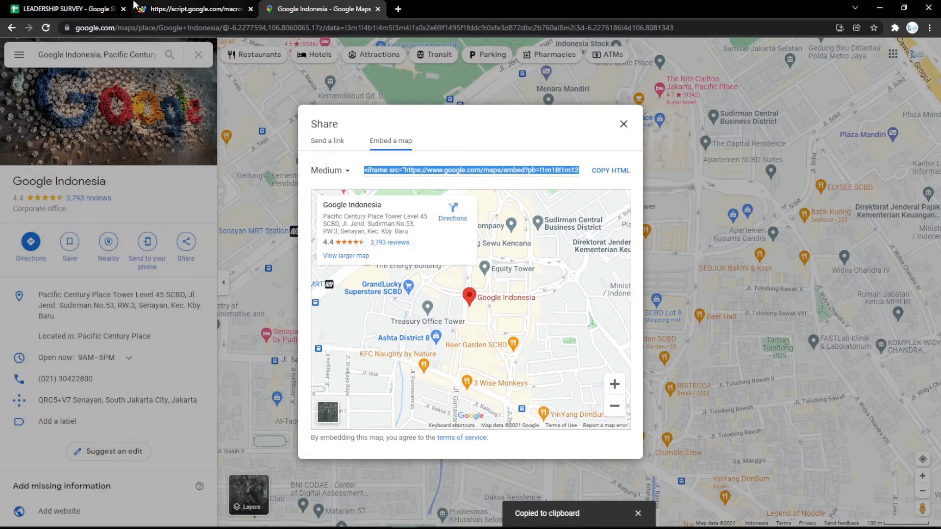
# Paste the map embed code into B3 of the Questions sheet and reload the web form.
pyautogui.click(130, 7)
pyautogui.hotkey('ctrl', 'v')
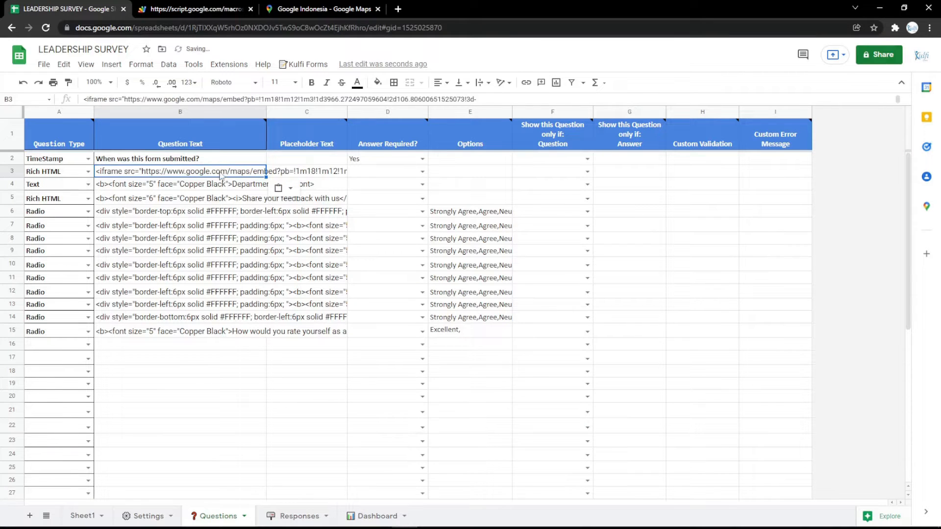
pyautogui.click(149, 6)
pyautogui.press('F5')
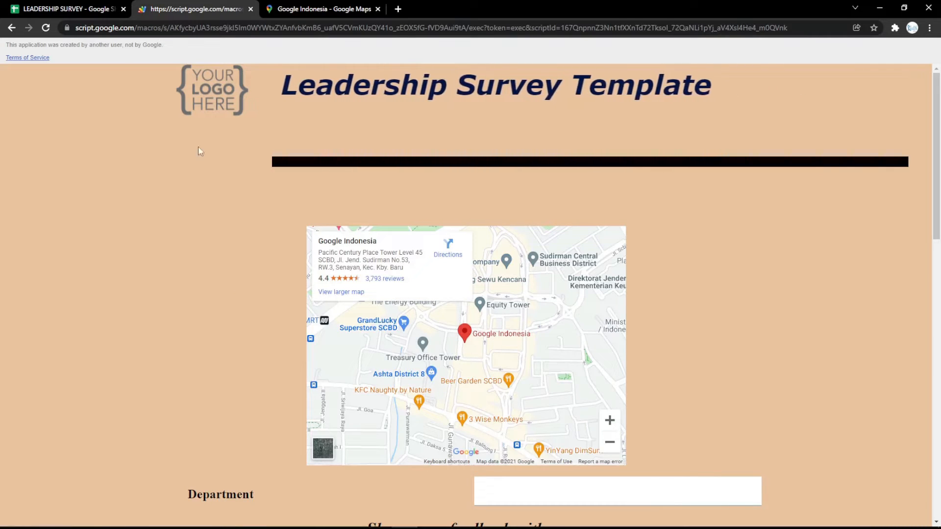
# Delete the map embed question in row 3 of the Questions sheet and reload the web form.
pyautogui.click(85, 5)
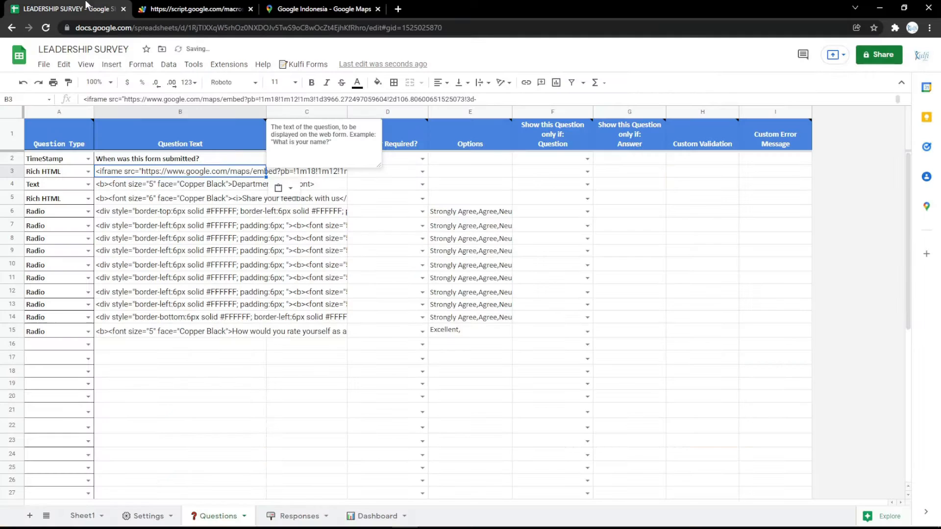
pyautogui.click(13, 171)
pyautogui.rightClick(15, 171)
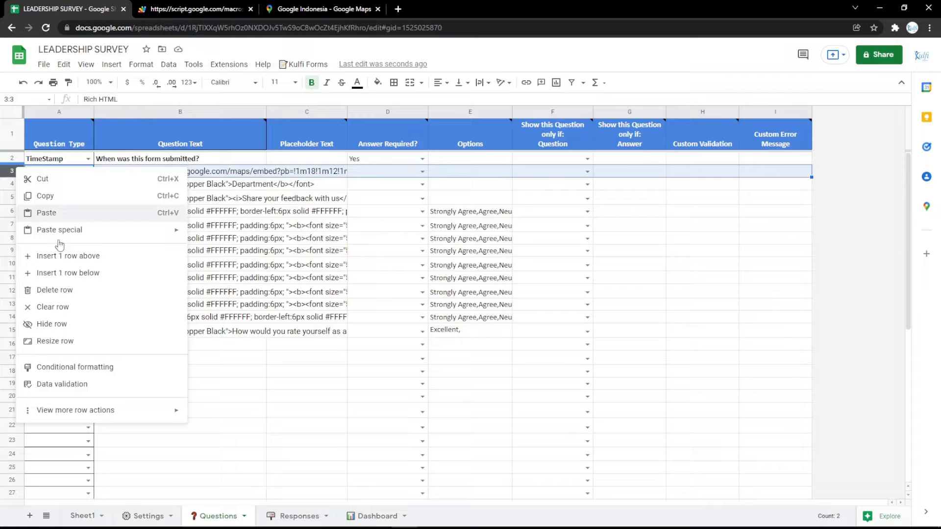
pyautogui.click(49, 290)
pyautogui.click(180, 9)
pyautogui.press('F5')
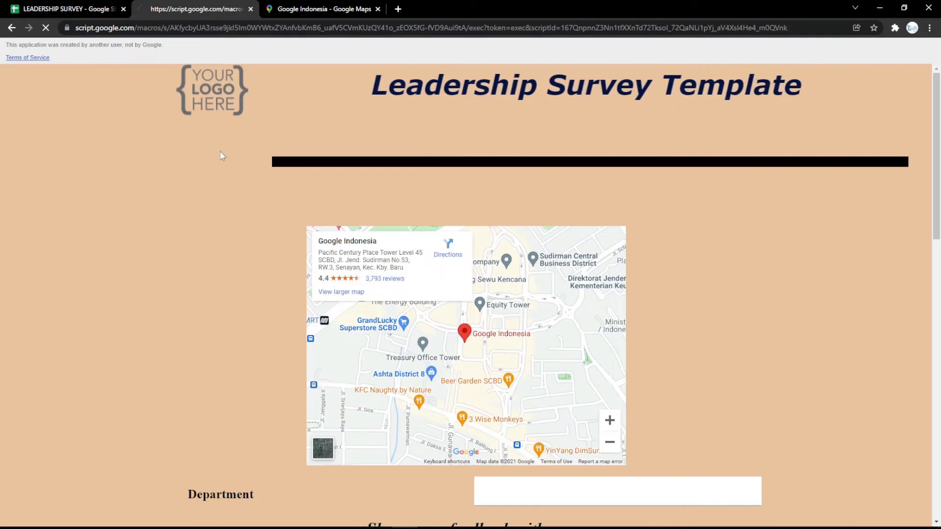
# Fill the Body Background Color cell B6 in the Settings sheet with light pink and check the reloaded web form.
pyautogui.click(53, 9)
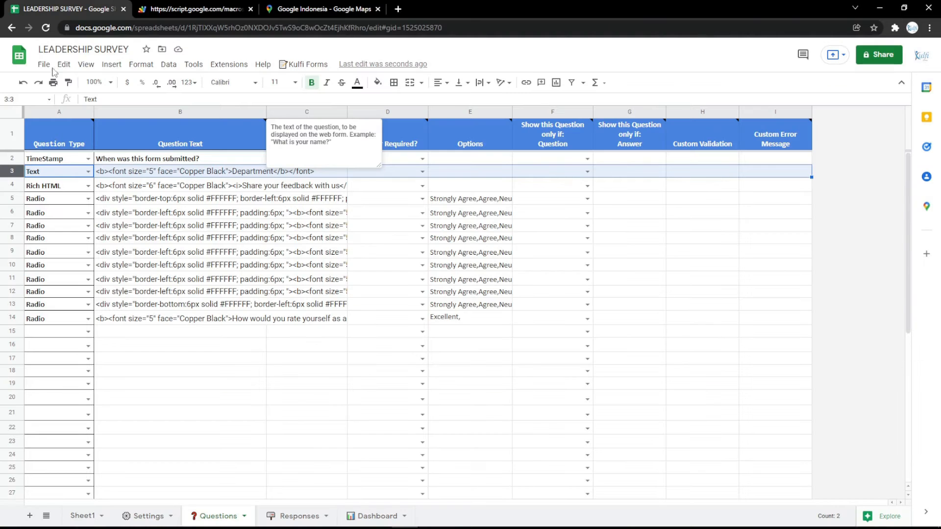
pyautogui.click(147, 517)
pyautogui.click(289, 252)
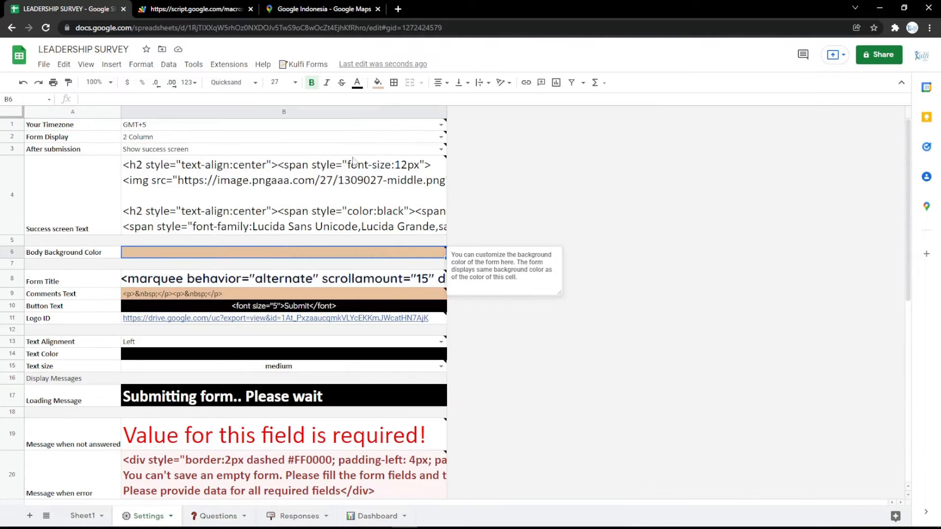
pyautogui.click(378, 83)
pyautogui.click(488, 200)
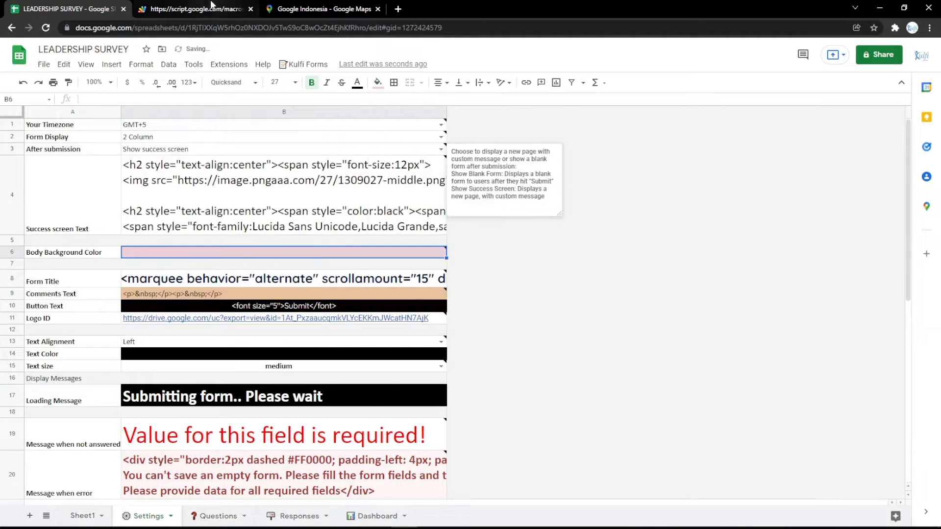
pyautogui.click(197, 8)
pyautogui.press('F5')
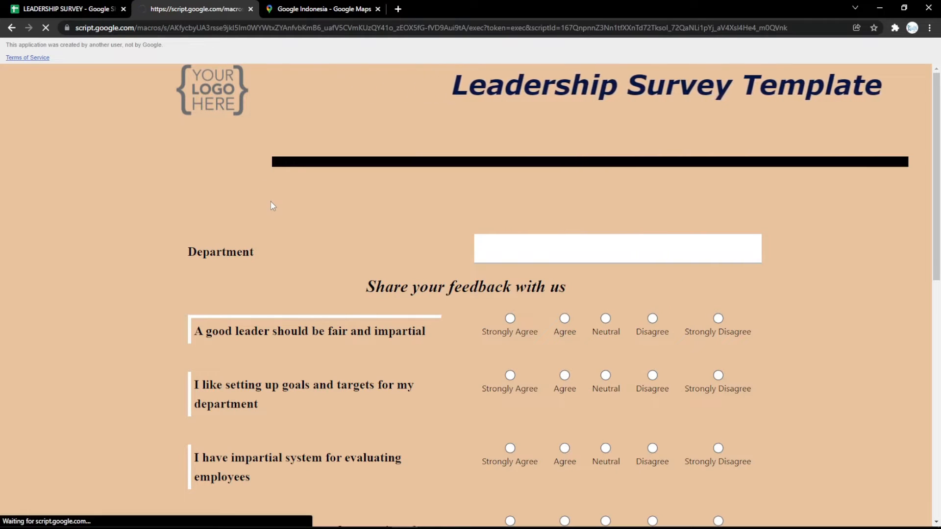
pyautogui.scroll(-8, 271, 202)
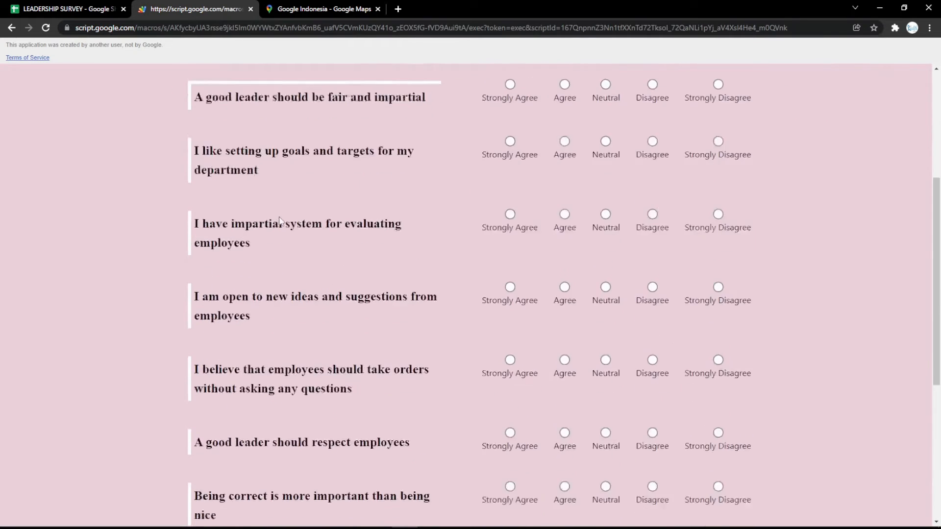
pyautogui.scroll(8, 284, 229)
# Fill the Button Text cell B10 in the Settings sheet with magenta and check the Submit button on the reloaded form.
pyautogui.click(69, 9)
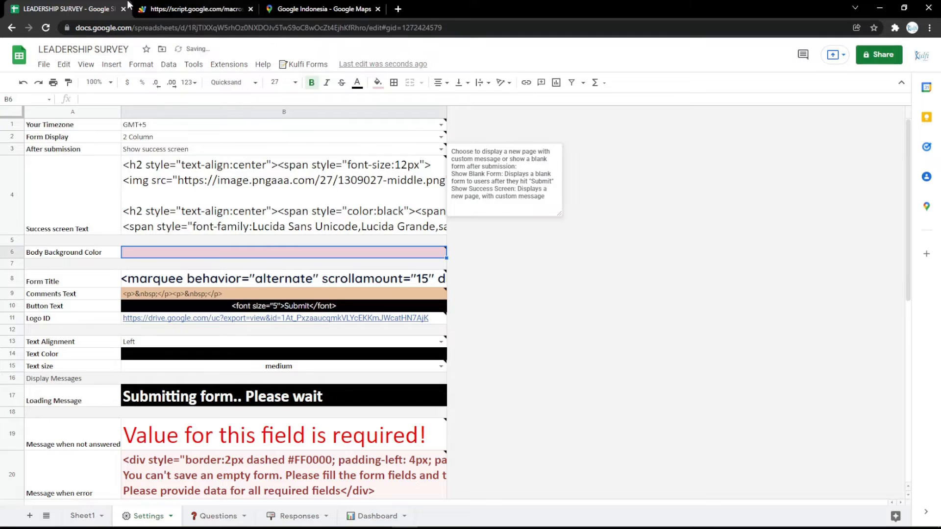
pyautogui.click(234, 307)
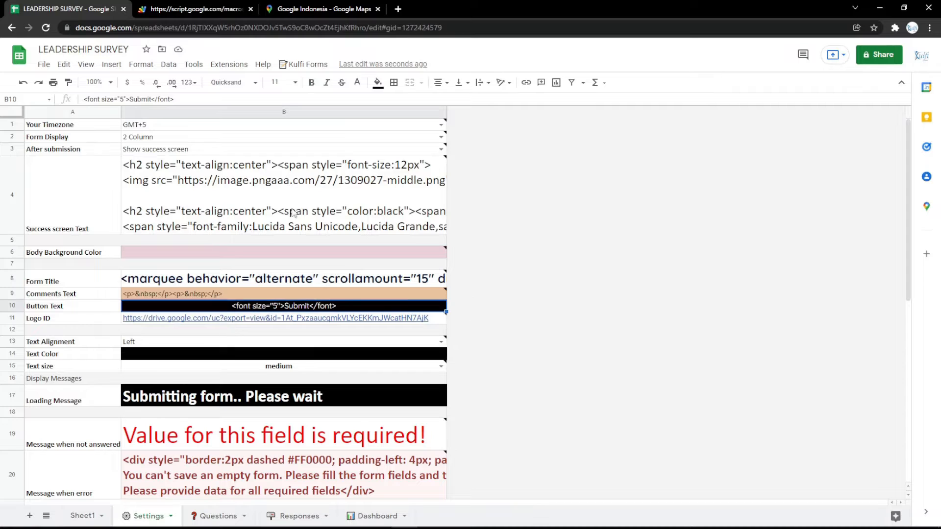
pyautogui.click(378, 82)
pyautogui.click(488, 184)
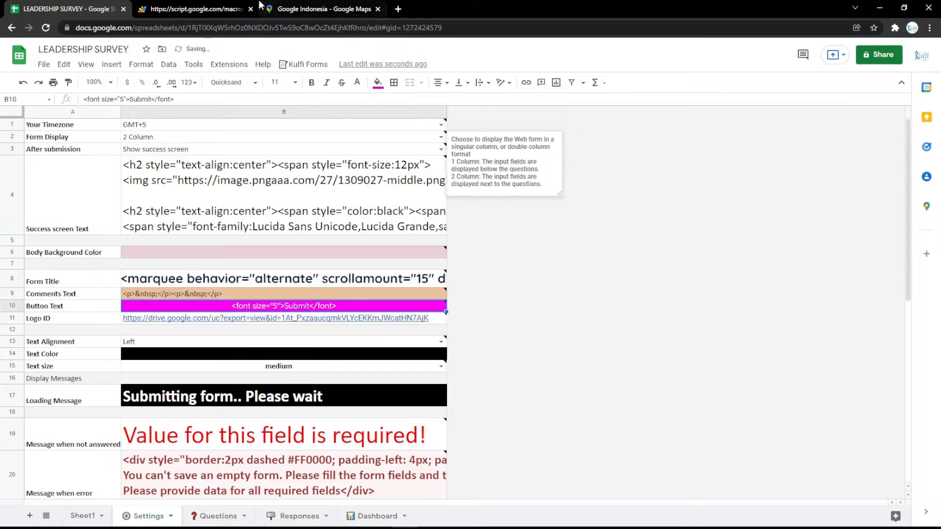
pyautogui.click(196, 9)
pyautogui.press('F5')
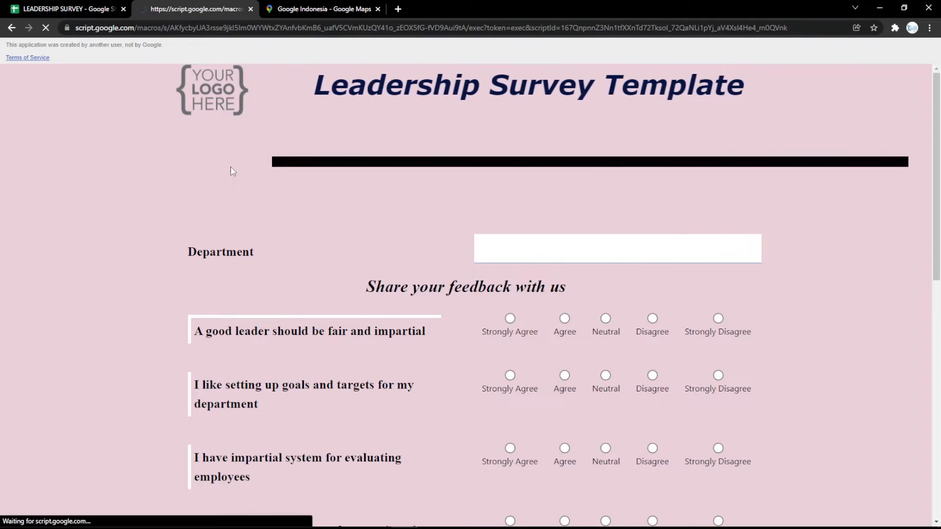
pyautogui.scroll(-10, 230, 178)
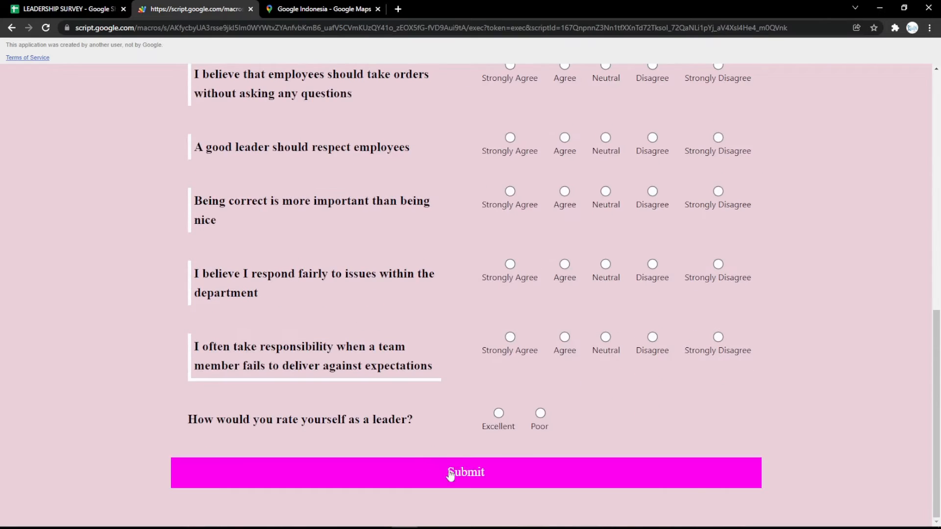
# Open the bookmarked "Your Logo Here" image in a new browser tab and copy its web address.
pyautogui.click(69, 9)
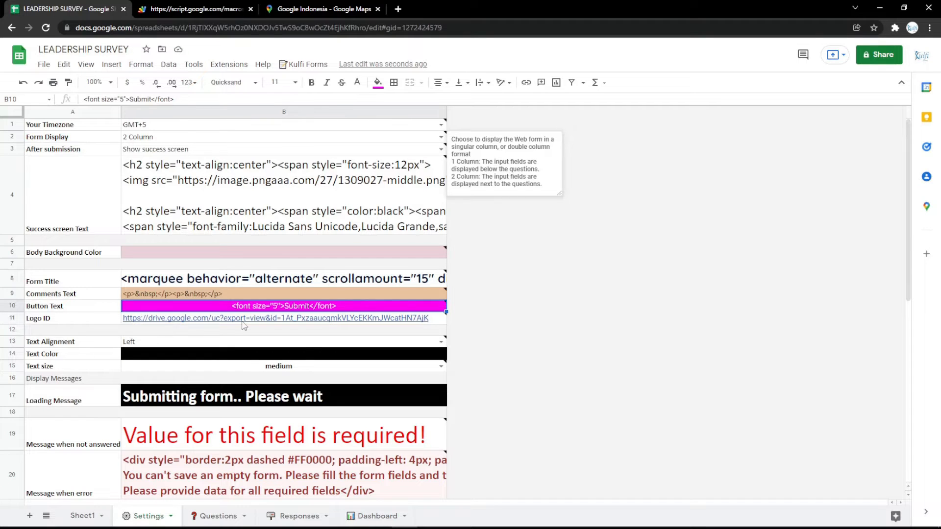
pyautogui.click(397, 8)
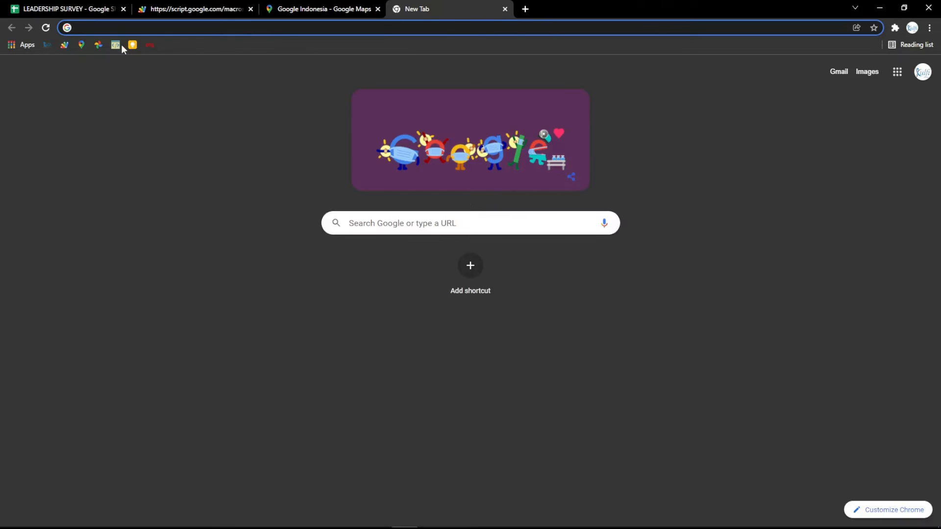
pyautogui.click(93, 47)
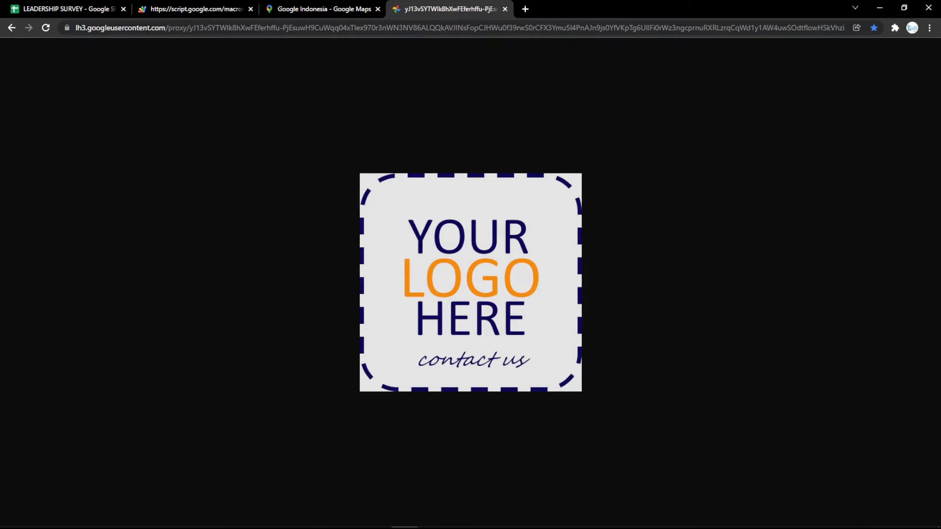
pyautogui.click(147, 29)
pyautogui.hotkey('ctrl', 'c')
# Paste the copied image address into the Logo ID cell B11 of the Settings sheet and reload the web form.
pyautogui.click(98, 8)
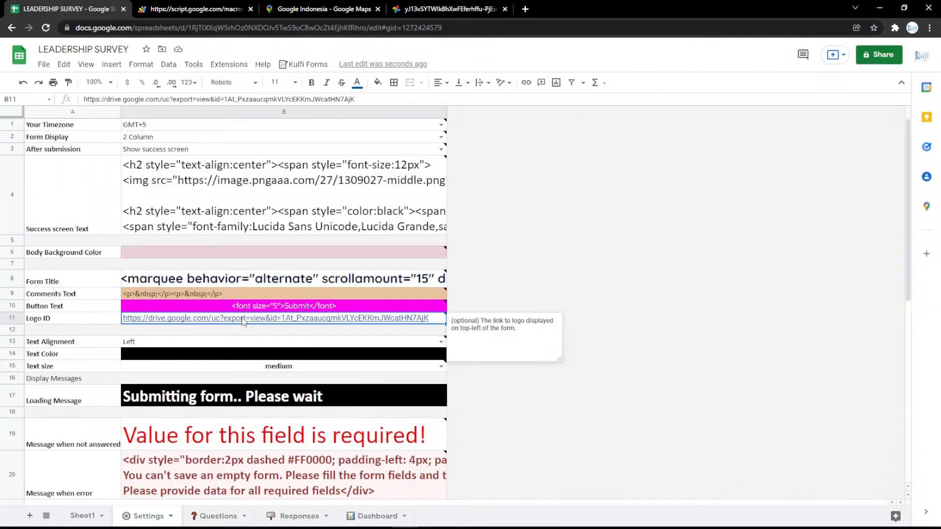
pyautogui.hotkey('ctrl', 'v')
pyautogui.click(214, 6)
pyautogui.press('F5')
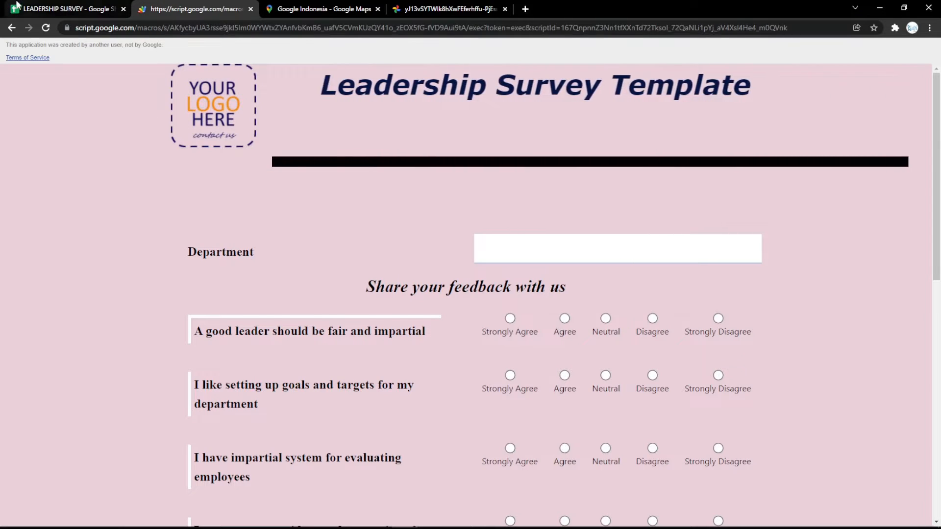
# Fill the Text Color cell B14 in the Settings sheet with magenta and check the question text on the reloaded form.
pyautogui.click(17, 6)
pyautogui.click(263, 353)
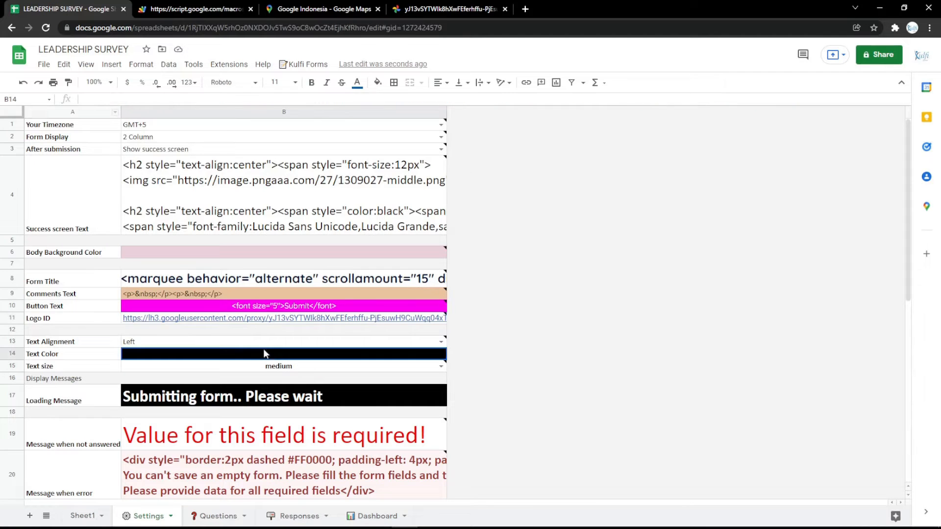
pyautogui.click(377, 83)
pyautogui.click(488, 184)
pyautogui.click(196, 9)
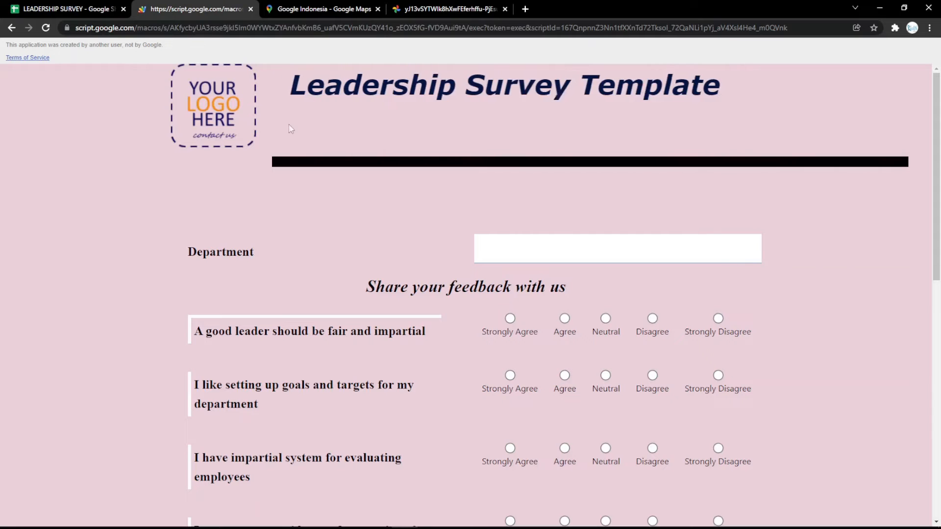
pyautogui.press('F5')
pyautogui.scroll(-10, 314, 211)
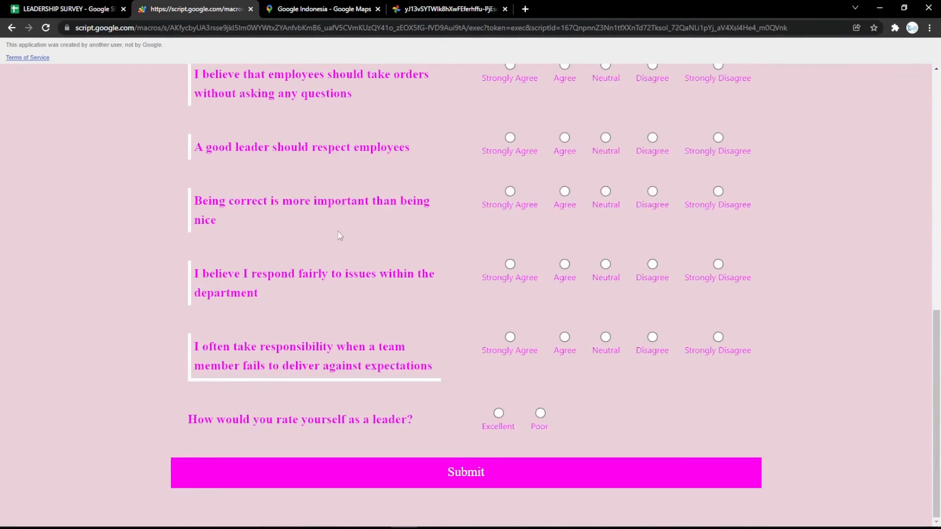
pyautogui.scroll(10, 314, 211)
# Change the Loading Message in B17 to "Submitting form.. Please wait a minutes" and reload the web form.
pyautogui.click(64, 9)
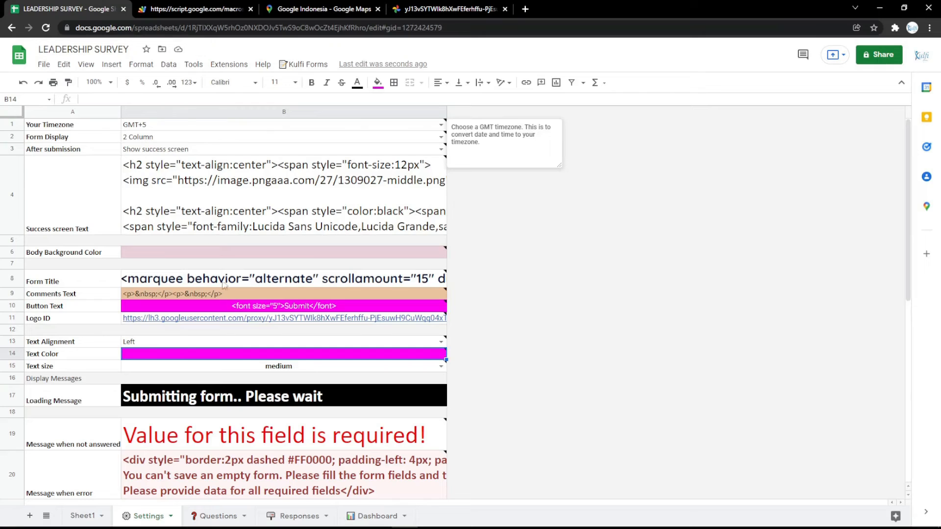
pyautogui.doubleClick(263, 387)
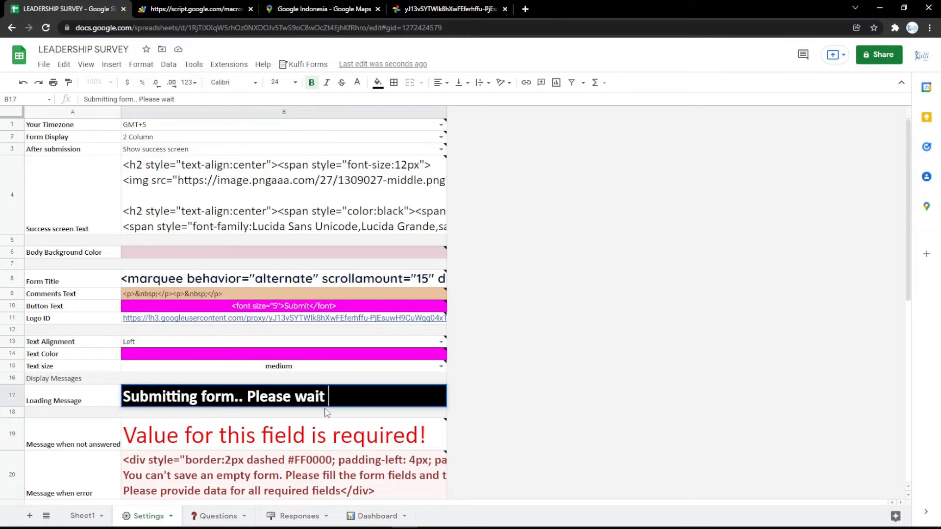
pyautogui.write('a minutes')
pyautogui.press('Return')
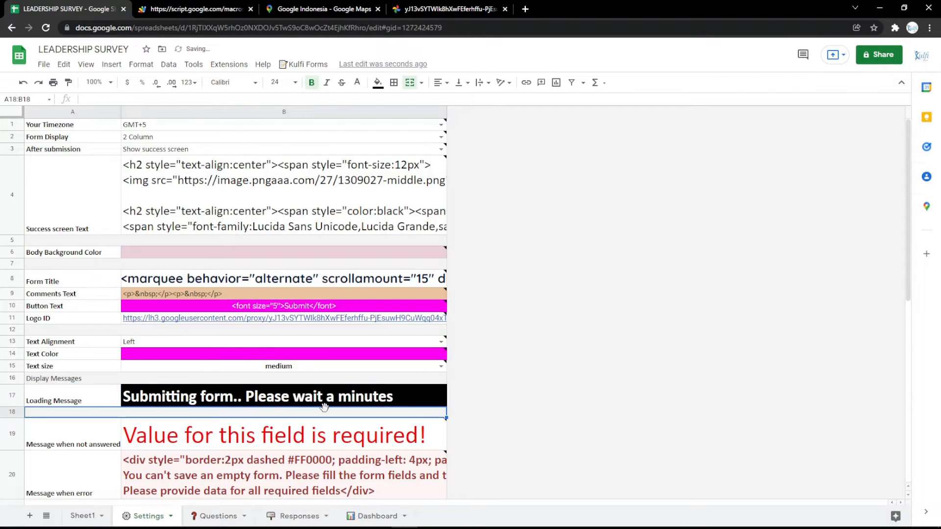
pyautogui.click(196, 9)
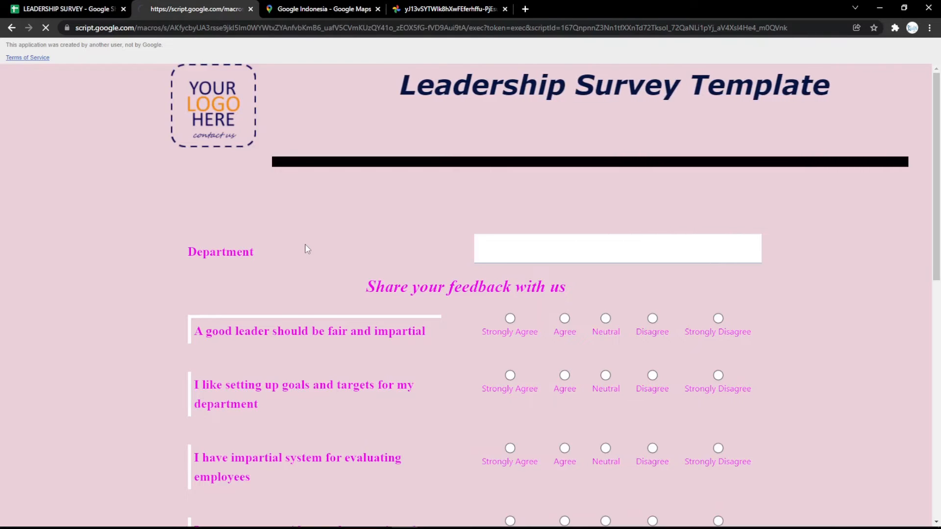
pyautogui.press('F5')
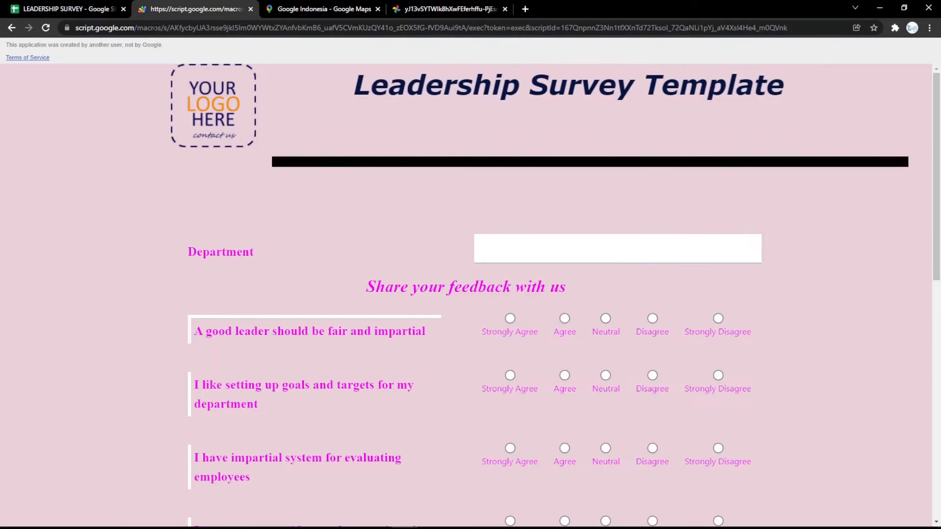
# Examine the full HTML code of the Form Title in cell B8 of the Settings sheet.
pyautogui.click(69, 9)
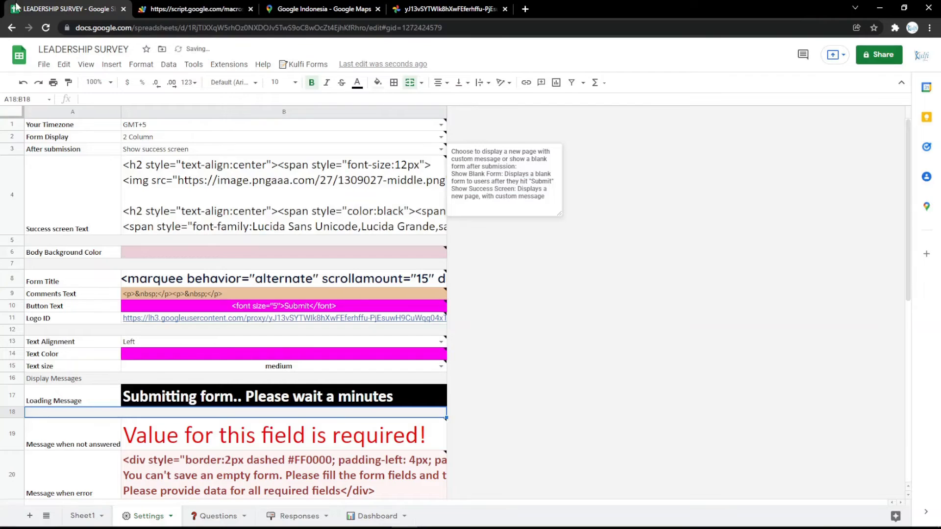
pyautogui.click(303, 286)
pyautogui.doubleClick(295, 287)
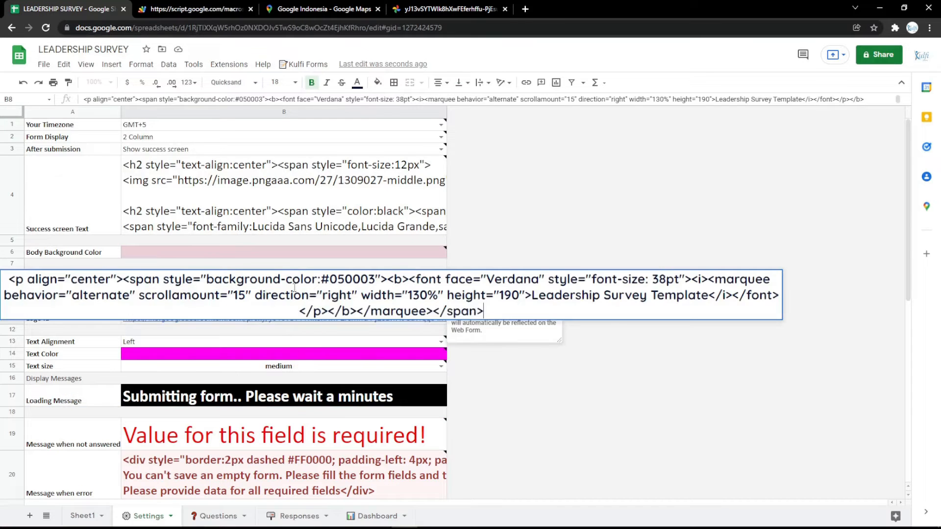
pyautogui.click(323, 343)
# Open the html-online.com editor in a new browser tab and enter the title text LEADERSHIP SURVEY.
pyautogui.click(526, 10)
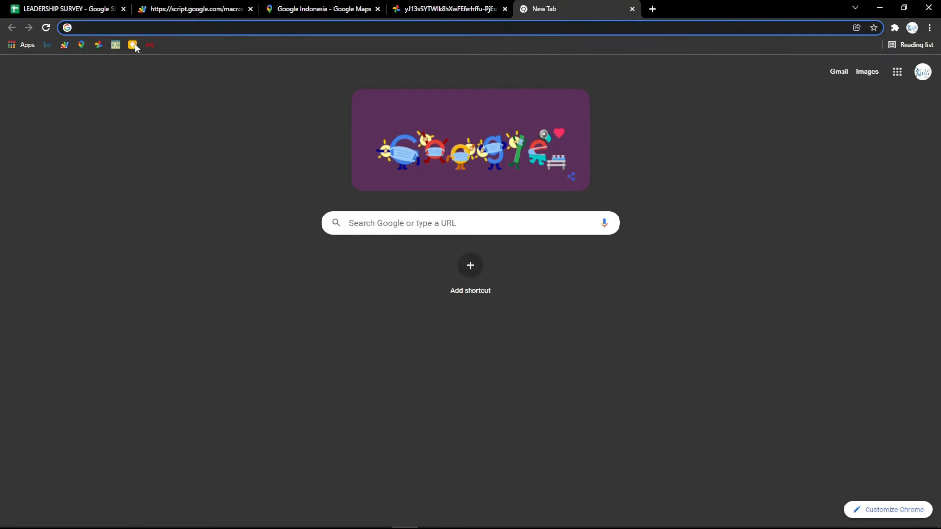
pyautogui.click(116, 45)
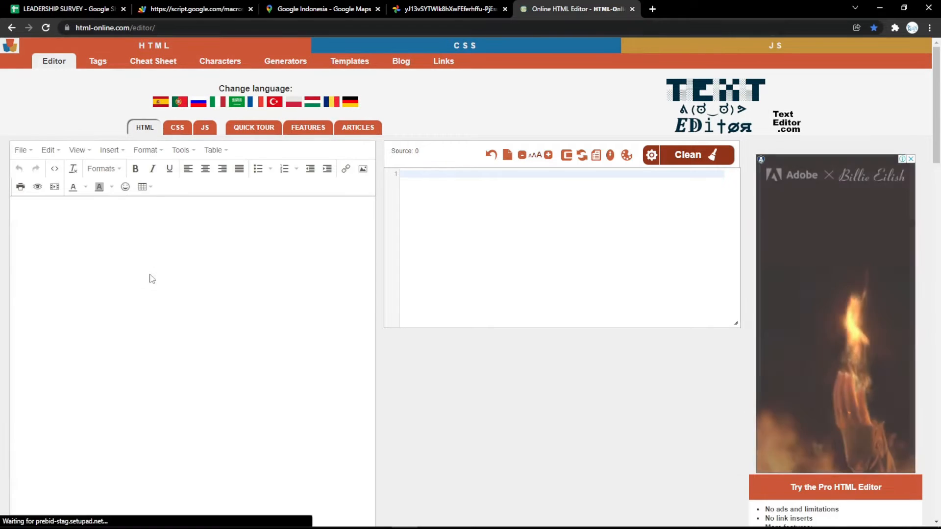
pyautogui.write('LEADE')
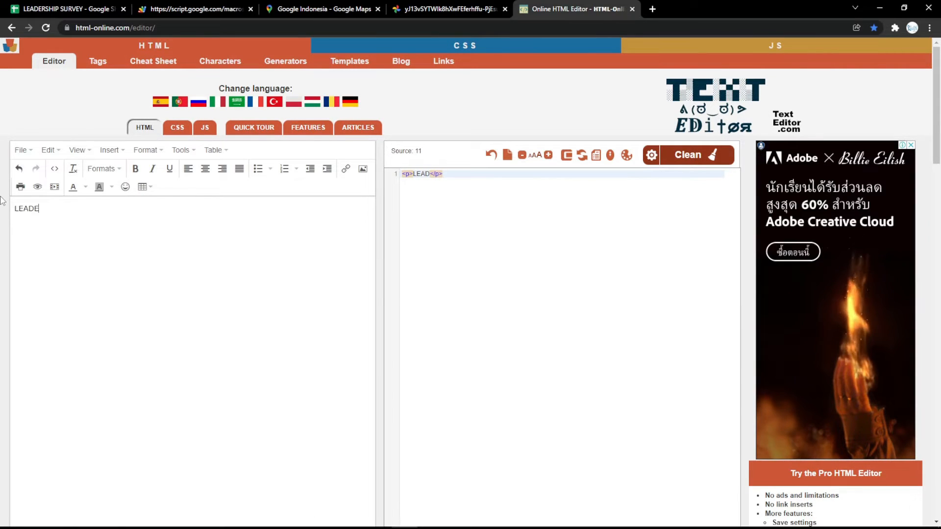
pyautogui.write('RSHIP SURVEY')
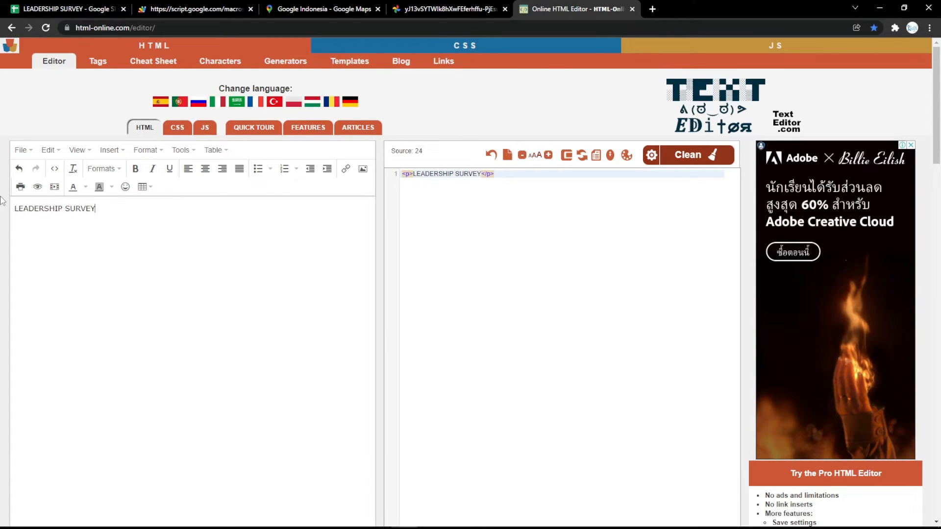
# Center the LEADERSHIP SURVEY title and make it bold, italic and underlined.
pyautogui.hotkey('ctrl', 'a')
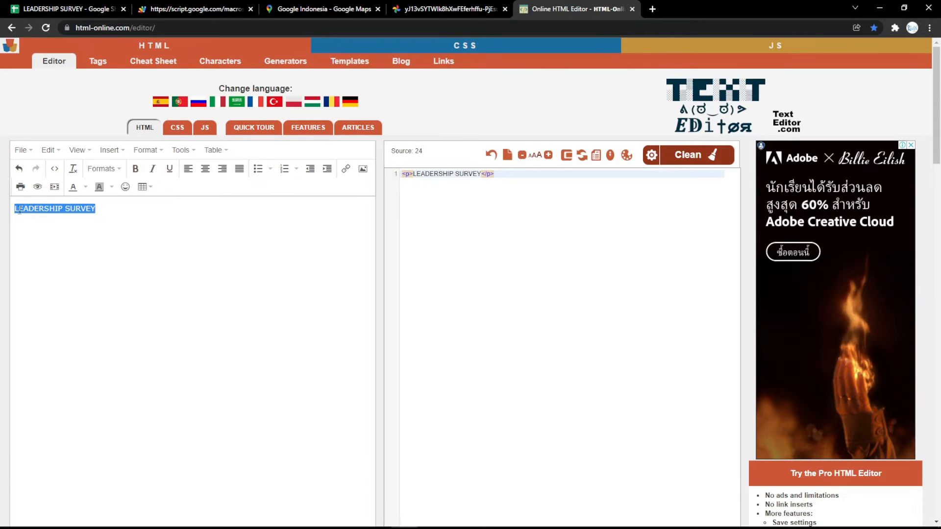
pyautogui.click(205, 168)
pyautogui.click(135, 169)
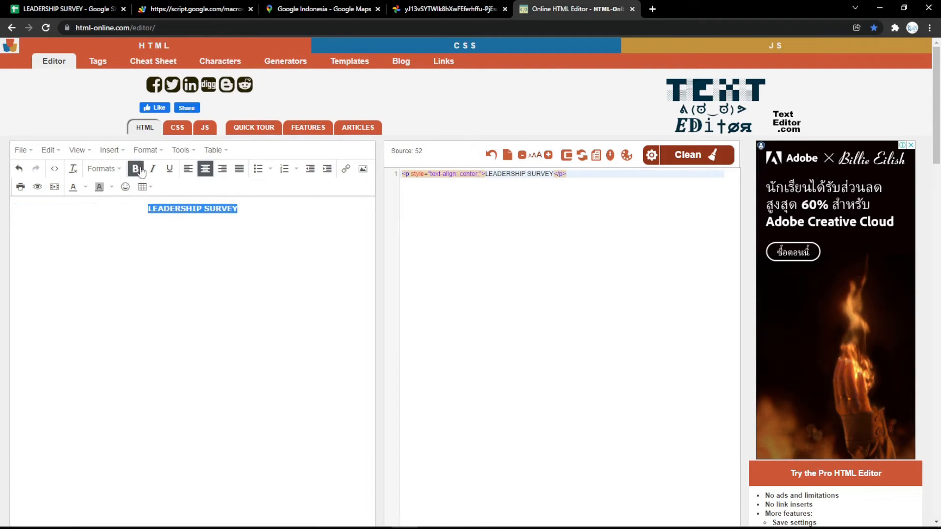
pyautogui.click(153, 169)
pyautogui.click(170, 170)
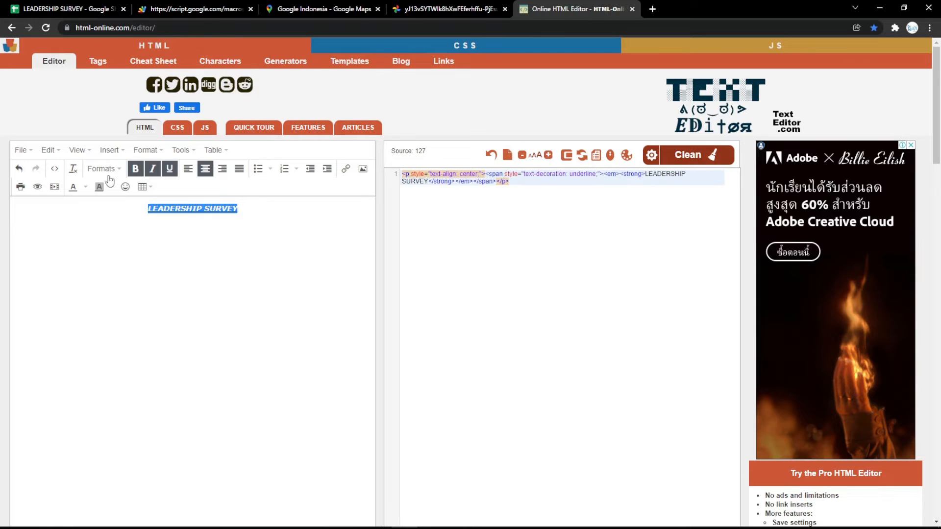
# Format the LEADERSHIP SURVEY title as Heading 1 with magenta text color #ff00ff.
pyautogui.click(104, 169)
pyautogui.click(99, 190)
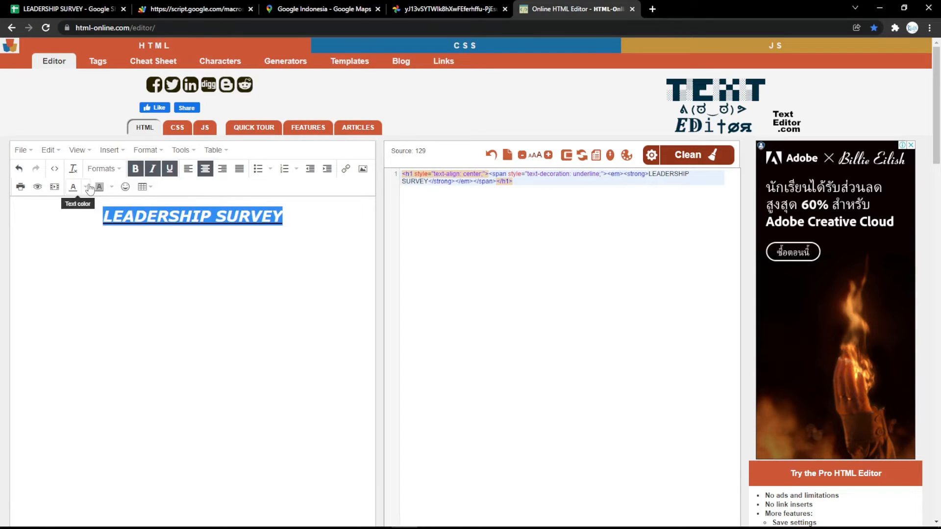
pyautogui.click(85, 187)
pyautogui.click(43, 239)
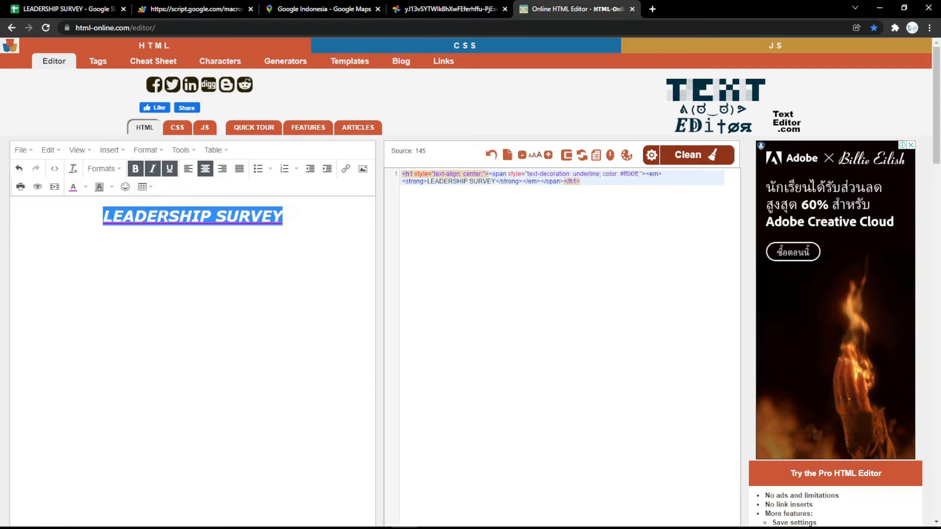
pyautogui.click(248, 233)
# Replace the Form Title in Settings cell B8 with the HTML code generated in the editor and reload the web form.
pyautogui.moveTo(539, 201); pyautogui.dragTo(415, 145)
pyautogui.hotkey('ctrl', 'c')
pyautogui.click(68, 9)
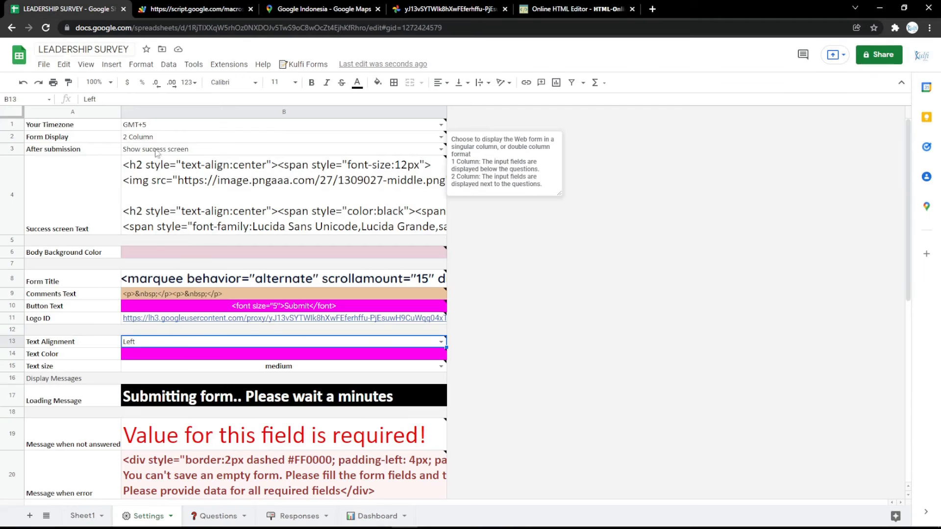
pyautogui.click(229, 282)
pyautogui.doubleClick(229, 282)
pyautogui.hotkey('ctrl', 'a')
pyautogui.hotkey('ctrl', 'v')
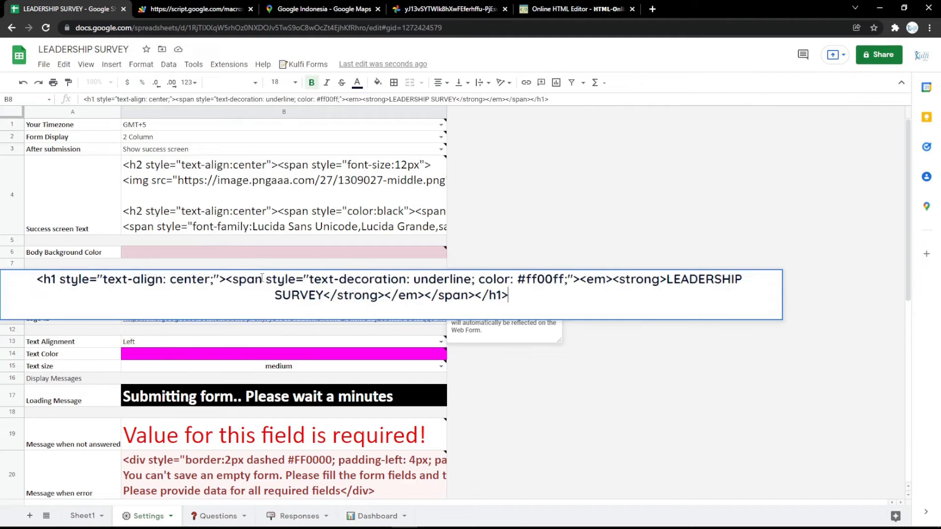
pyautogui.click(282, 252)
pyautogui.hotkey('ctrl', 'Tab')
pyautogui.press('F5')
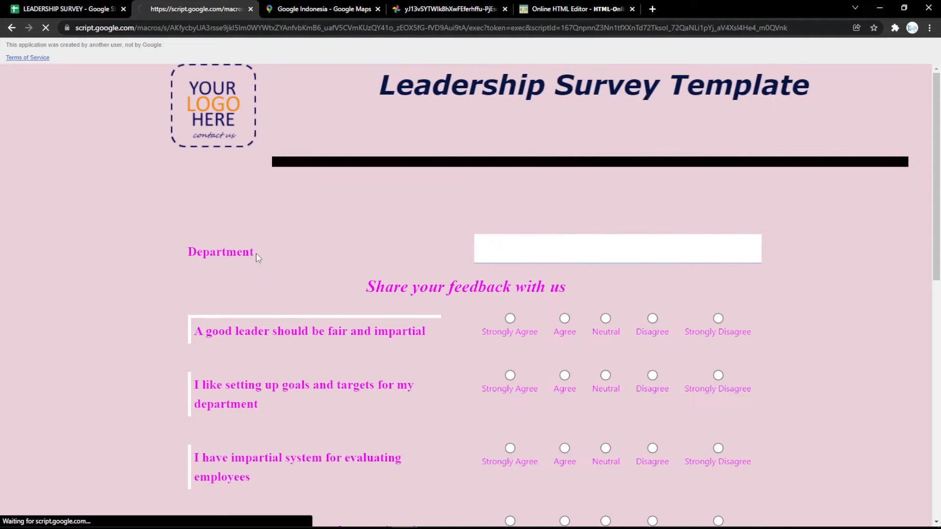
# Bring up the Responses sheet, then open the bookmarked Google Keep note titled RESPONSES in a new browser tab.
pyautogui.click(69, 9)
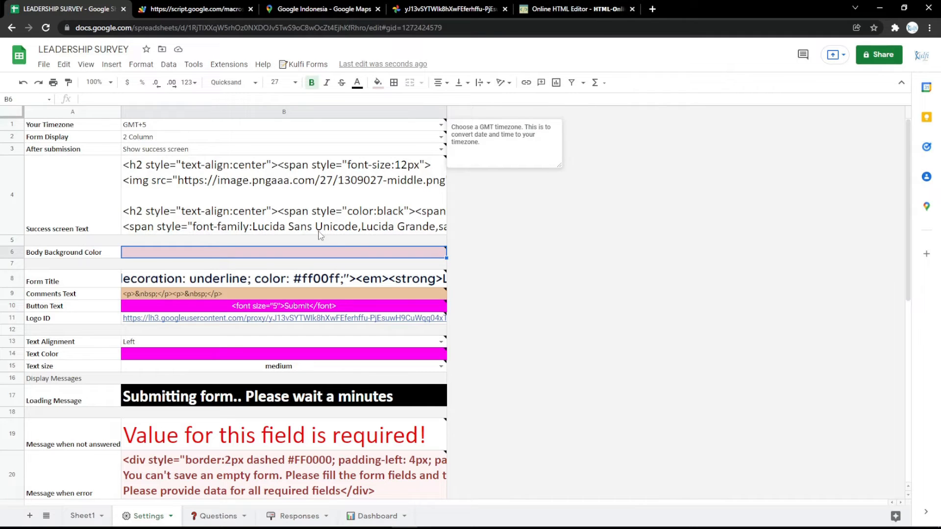
pyautogui.moveTo(319, 234)
pyautogui.click(299, 516)
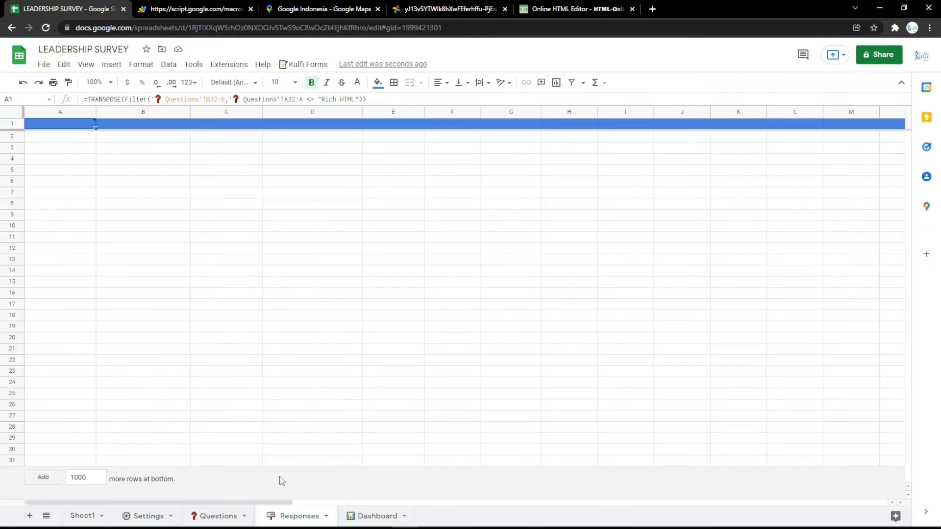
pyautogui.moveTo(76, 127)
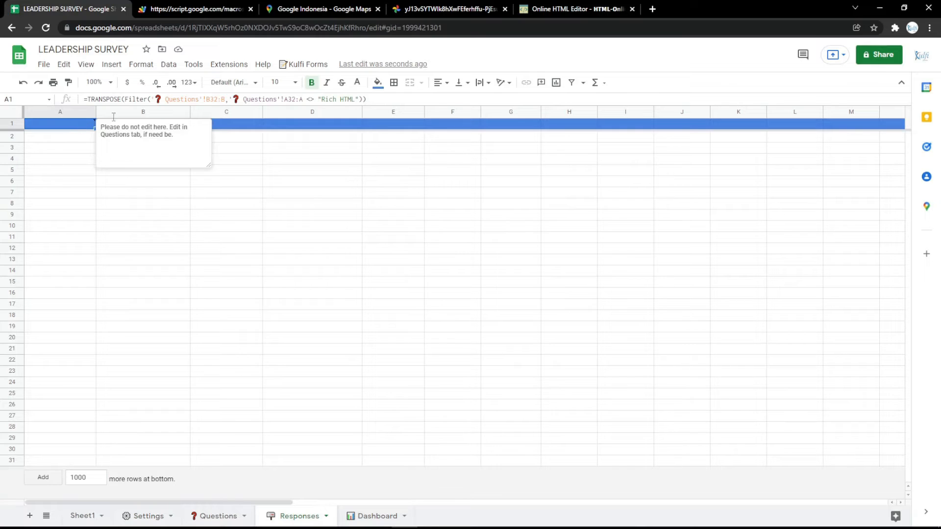
pyautogui.click(653, 9)
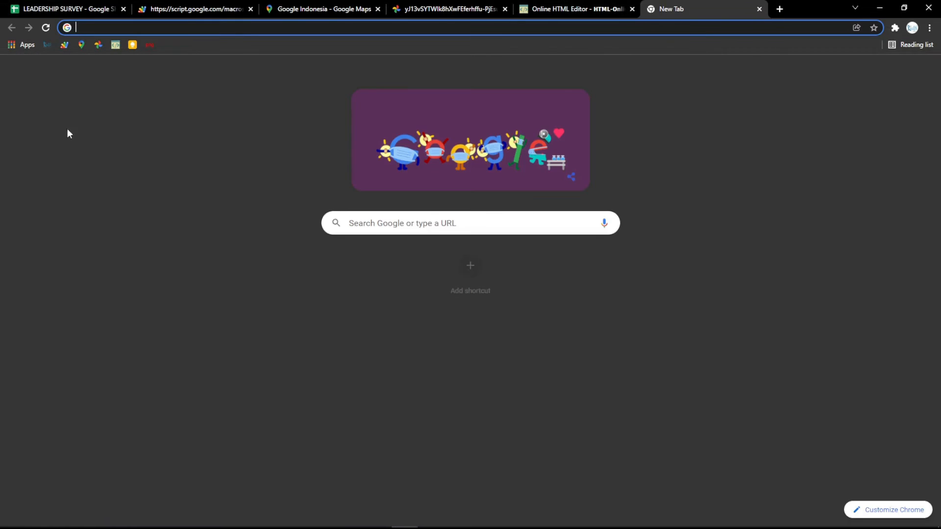
pyautogui.click(132, 45)
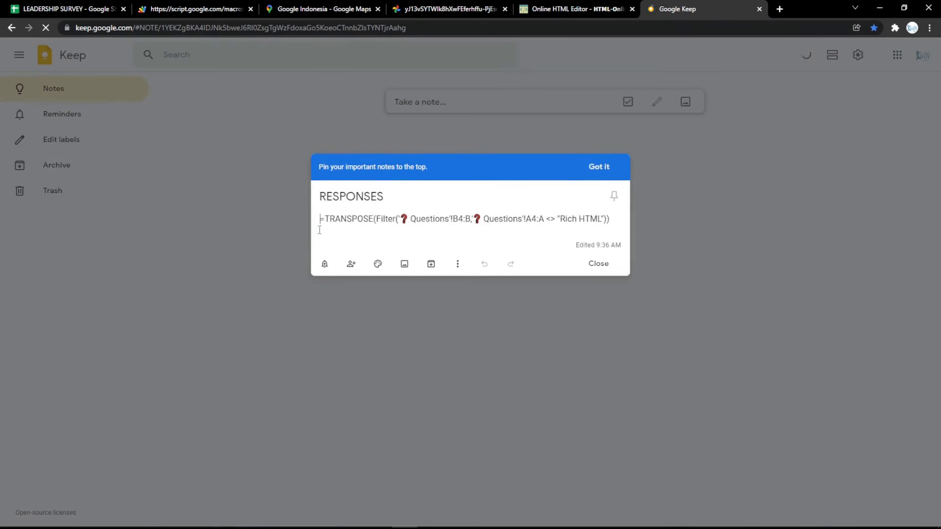
# Replace the formula in A1 of the Responses sheet with the note's TRANSPOSE filter formula, which uses Questions ranges B4:B and A4:A.
pyautogui.hotkey('ctrl', 'a')
pyautogui.hotkey('ctrl', 'v')
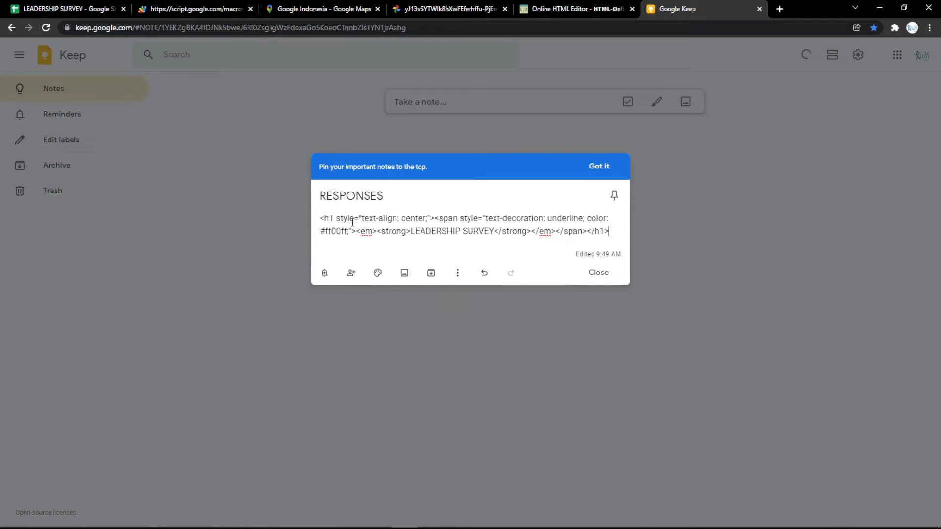
pyautogui.hotkey('ctrl', 'z')
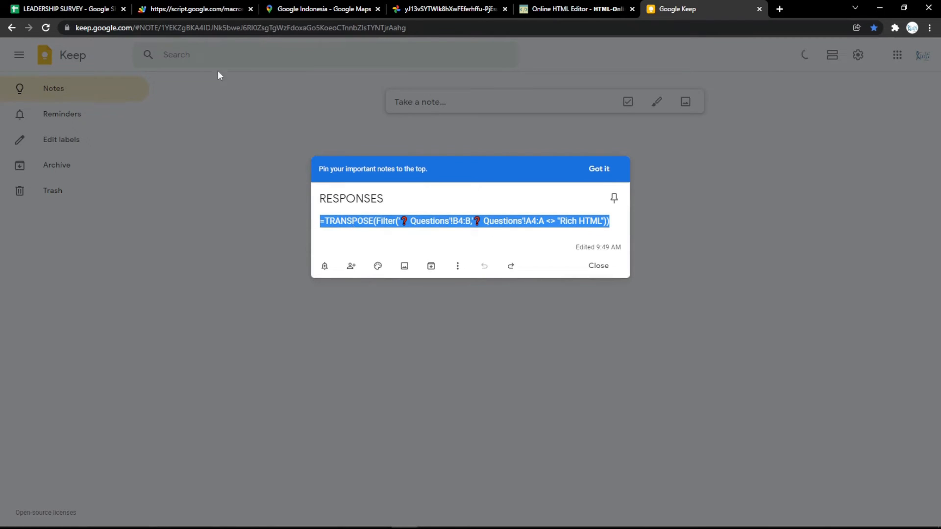
pyautogui.click(69, 9)
pyautogui.press('Return')
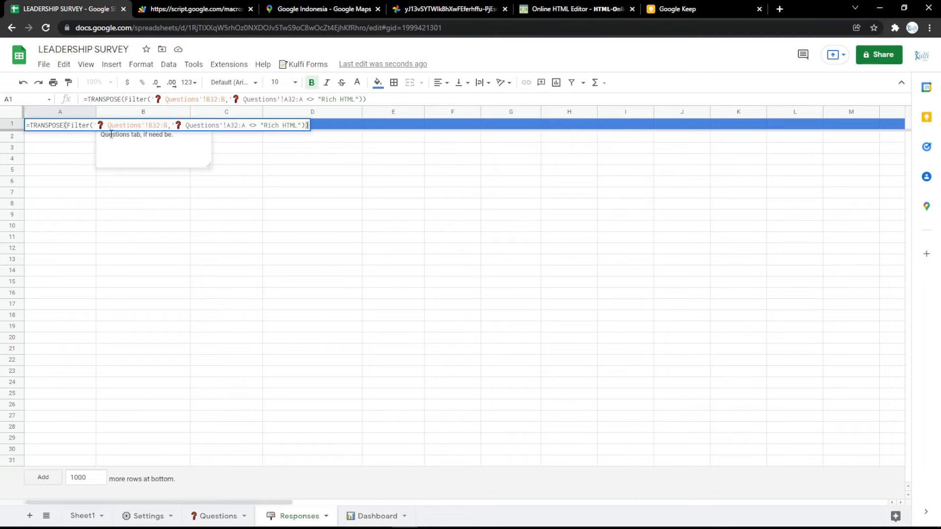
pyautogui.click(69, 160)
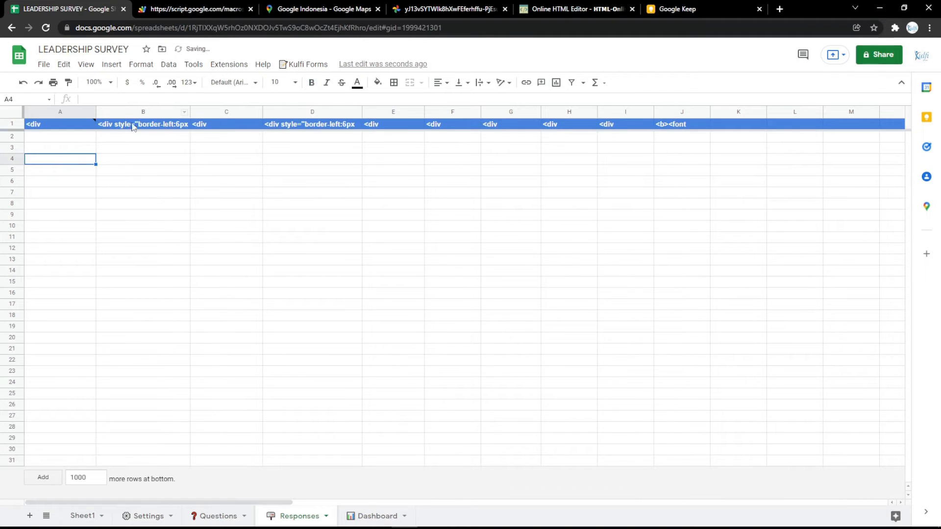
# Locate the Department row in the Questions sheet and change the Responses A1 formula's ranges to B3:B and A3:A.
pyautogui.click(214, 516)
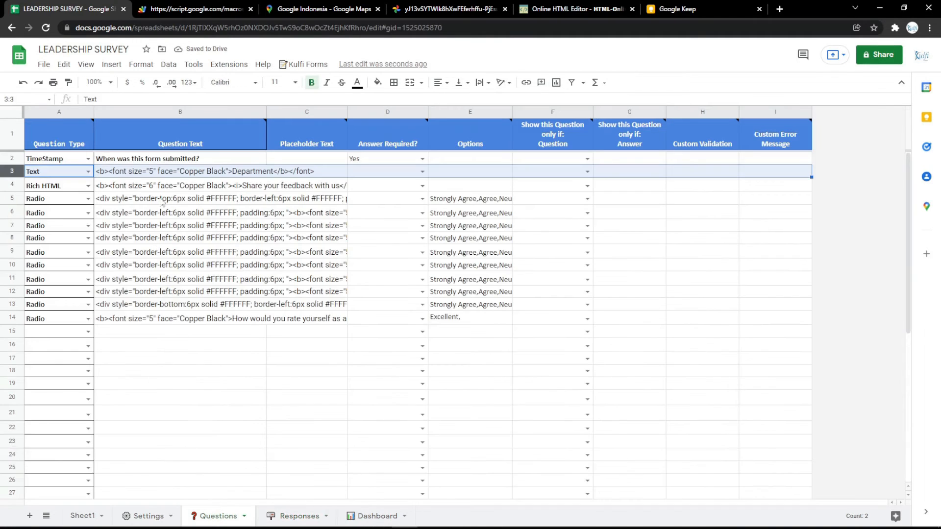
pyautogui.click(169, 175)
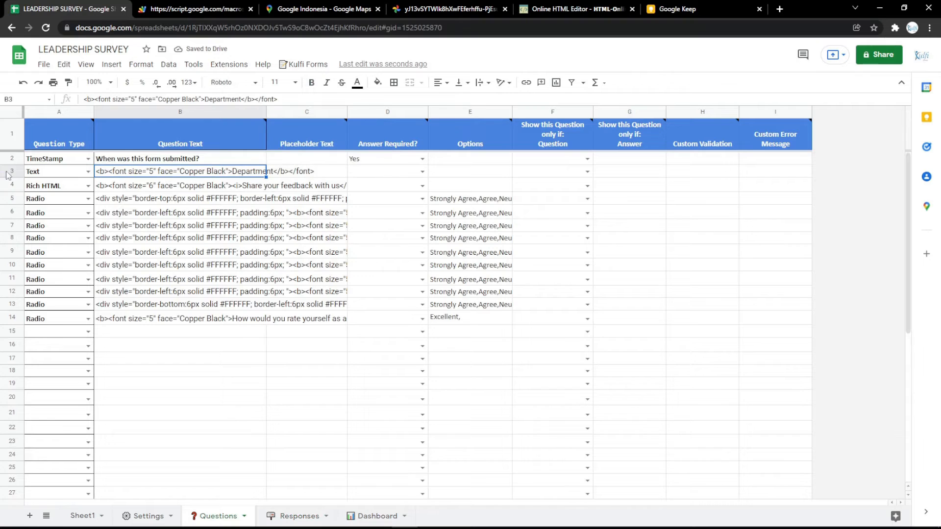
pyautogui.click(287, 517)
pyautogui.doubleClick(64, 124)
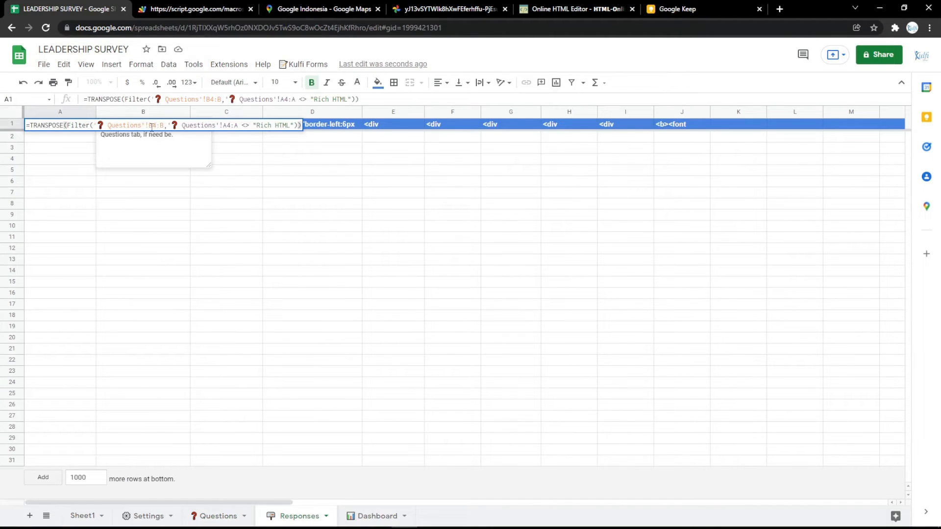
pyautogui.moveTo(153, 126); pyautogui.dragTo(156, 126)
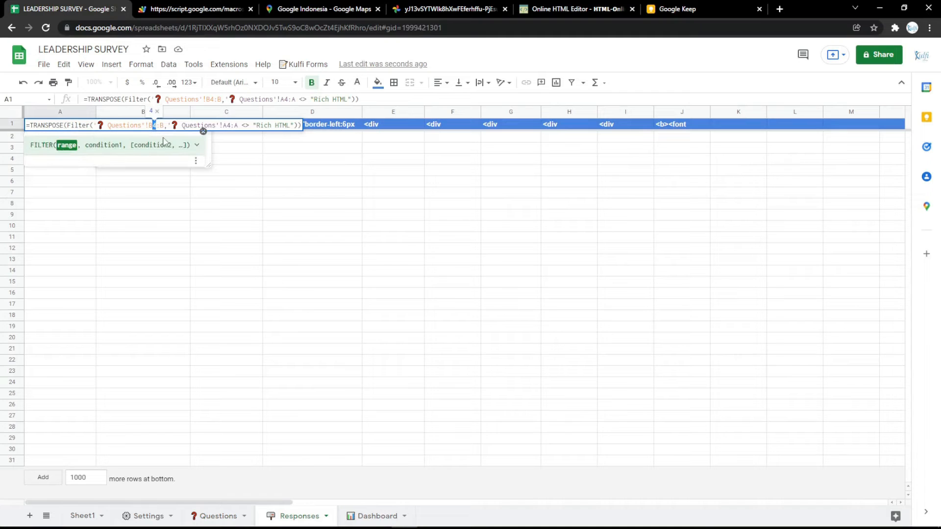
pyautogui.write('3')
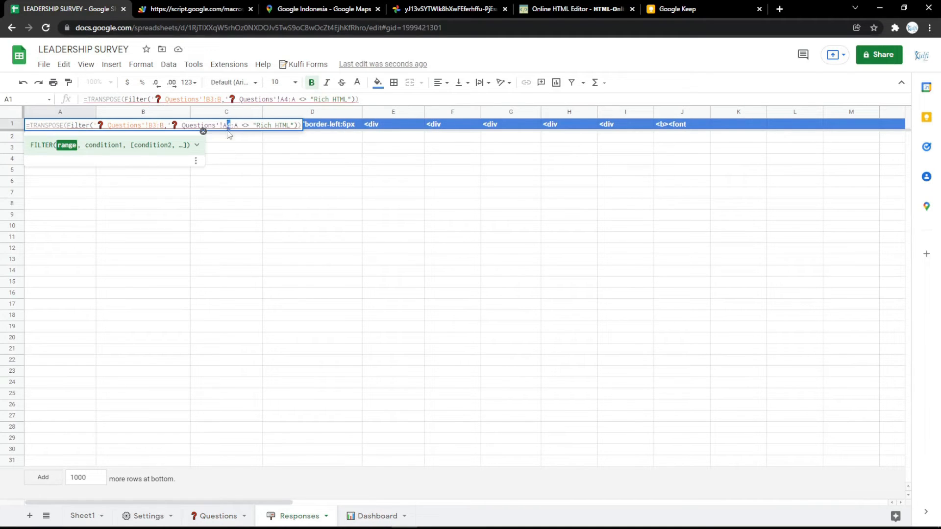
pyautogui.write('3')
pyautogui.click(230, 161)
# Fill in the web form with Department Office, mostly Agree answers and an Excellent leader rating, and submit it.
pyautogui.click(210, 5)
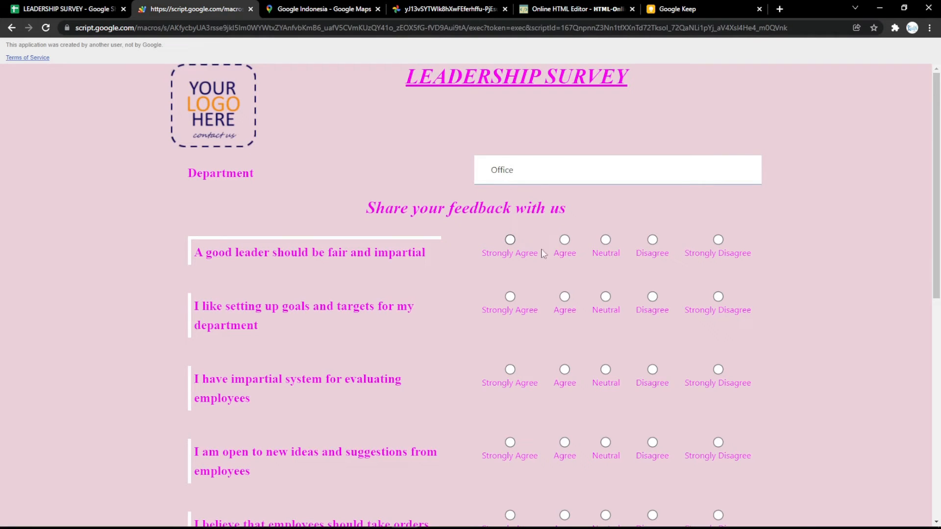
pyautogui.click(565, 240)
pyautogui.click(565, 296)
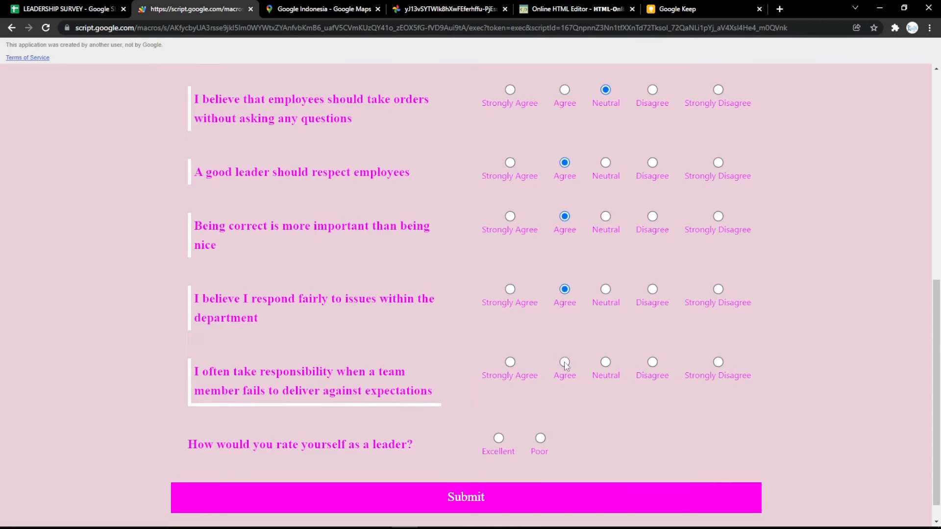
pyautogui.click(499, 438)
pyautogui.scroll(-1, 501, 435)
pyautogui.click(504, 490)
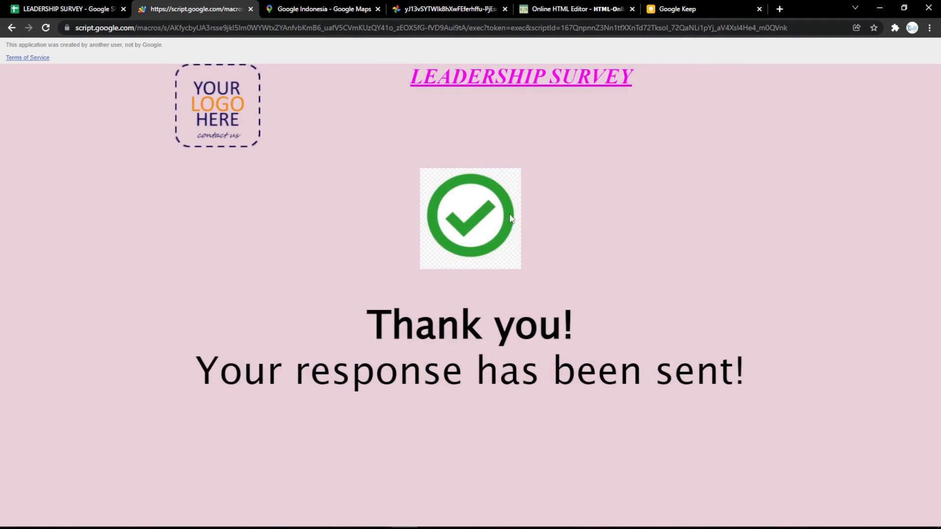
# Check the submitted entry in the Responses sheet and compare the form's success screen with the Success screen Text in Settings cell B4.
pyautogui.click(78, 8)
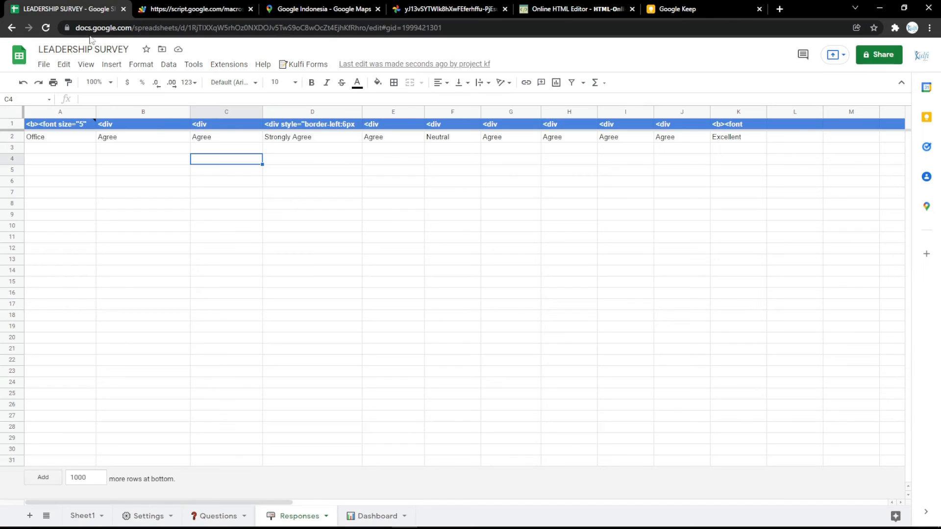
pyautogui.click(192, 7)
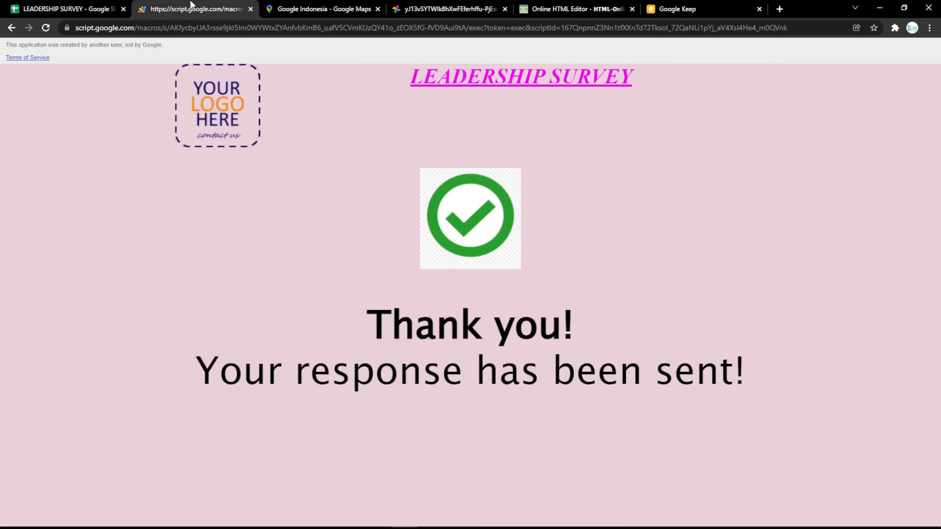
pyautogui.click(73, 9)
pyautogui.click(147, 517)
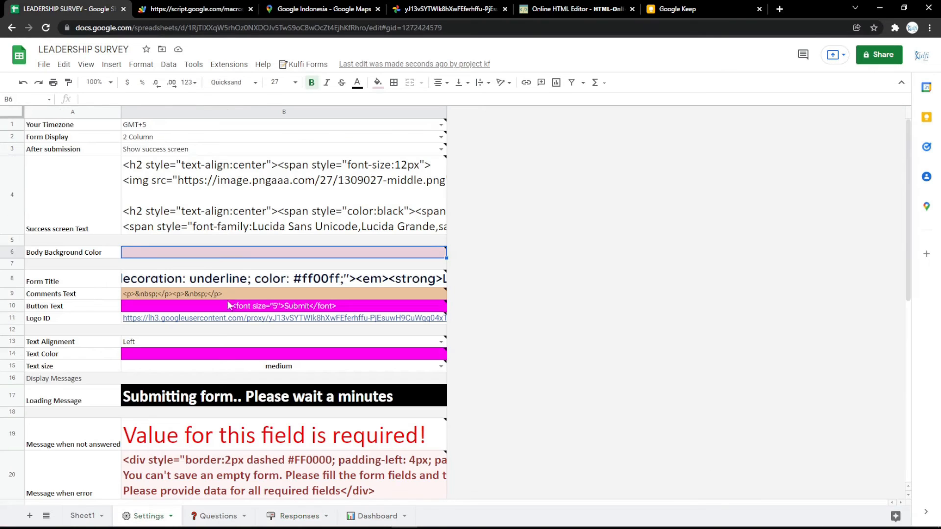
pyautogui.click(269, 198)
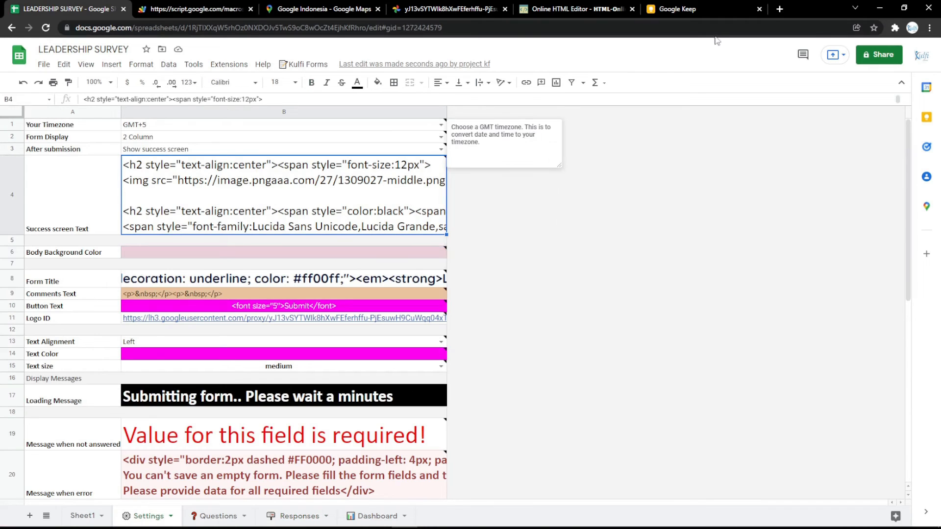
# Open the bookmarked thank_you_PNG66.png image from pngimg.com in a new tab and copy its web address.
pyautogui.hotkey('ctrl', 't')
pyautogui.click(149, 45)
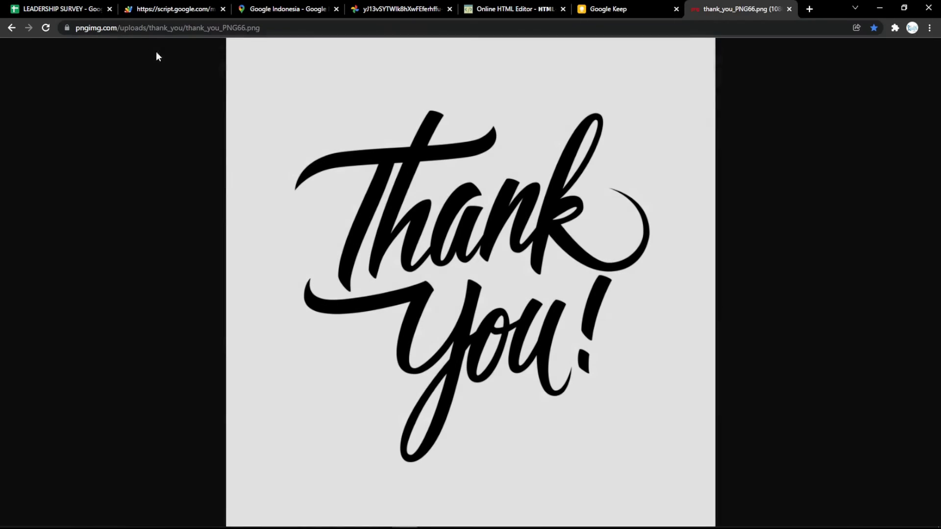
pyautogui.click(303, 41)
pyautogui.click(300, 28)
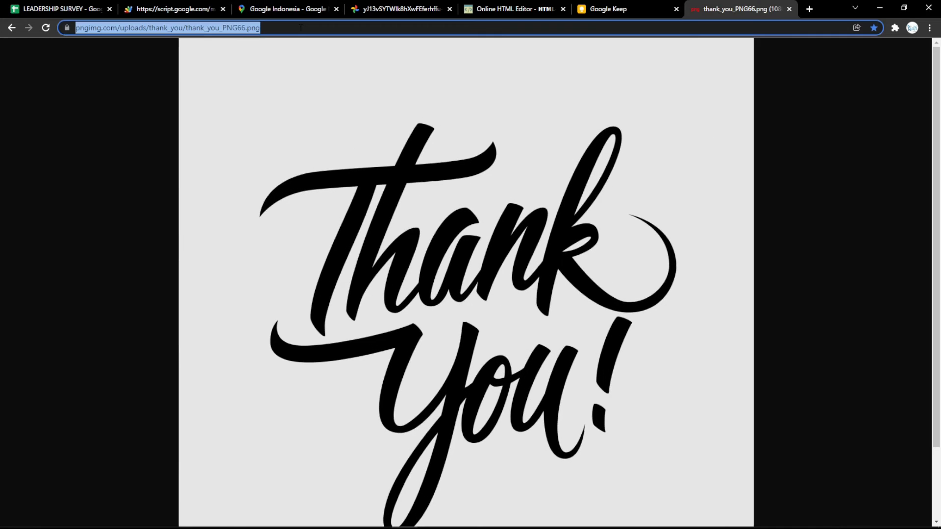
pyautogui.click(372, 133)
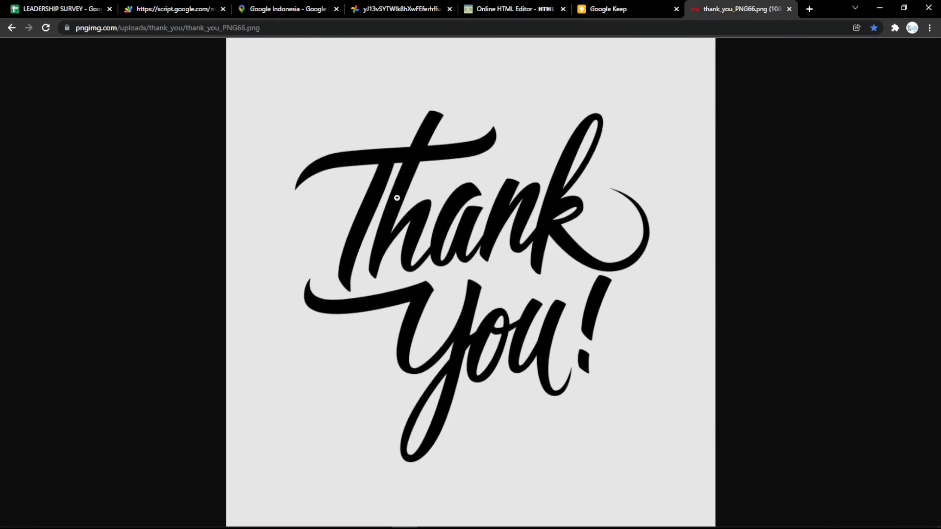
pyautogui.click(338, 27)
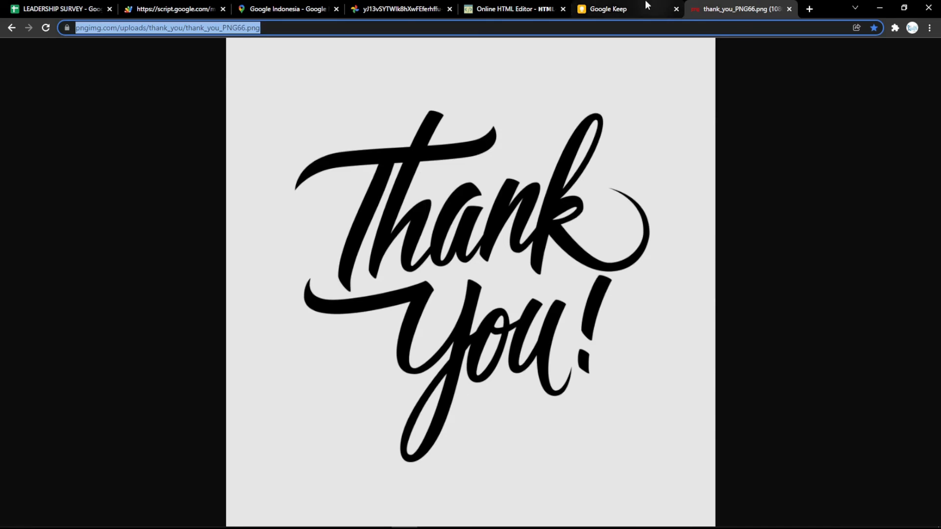
# In the html-online.com editor, replace the LEADERSHIP SURVEY title with the Thank You image from the copied address.
pyautogui.click(539, 9)
pyautogui.moveTo(303, 216); pyautogui.dragTo(58, 222)
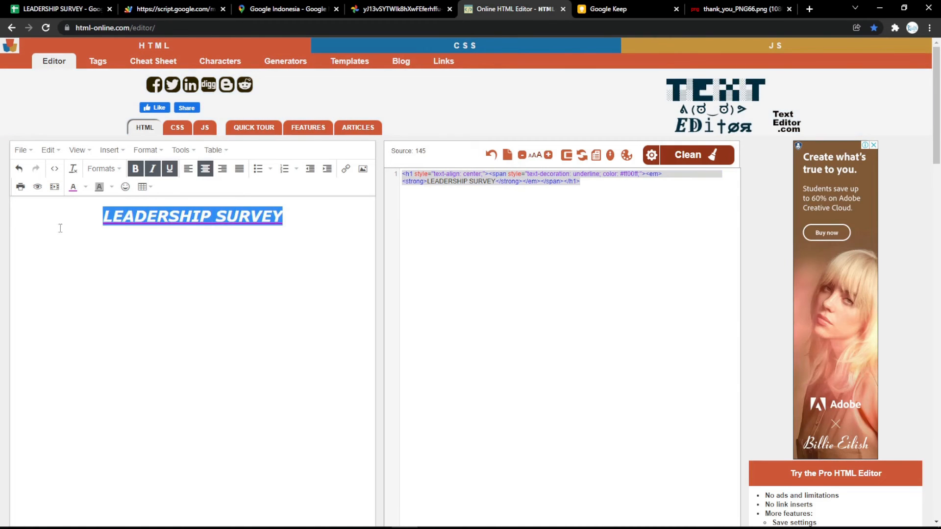
pyautogui.press('BackSpace')
pyautogui.hotkey('ctrl', 'v')
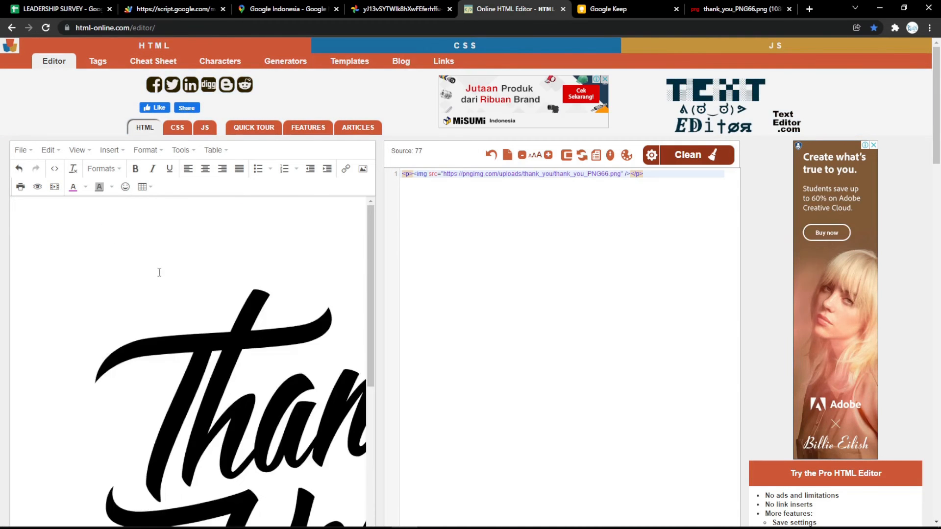
# Scale down the Thank You image and set its width and height to 500 in the HTML code.
pyautogui.click(157, 269)
pyautogui.moveTo(280, 435); pyautogui.dragTo(280, 435)
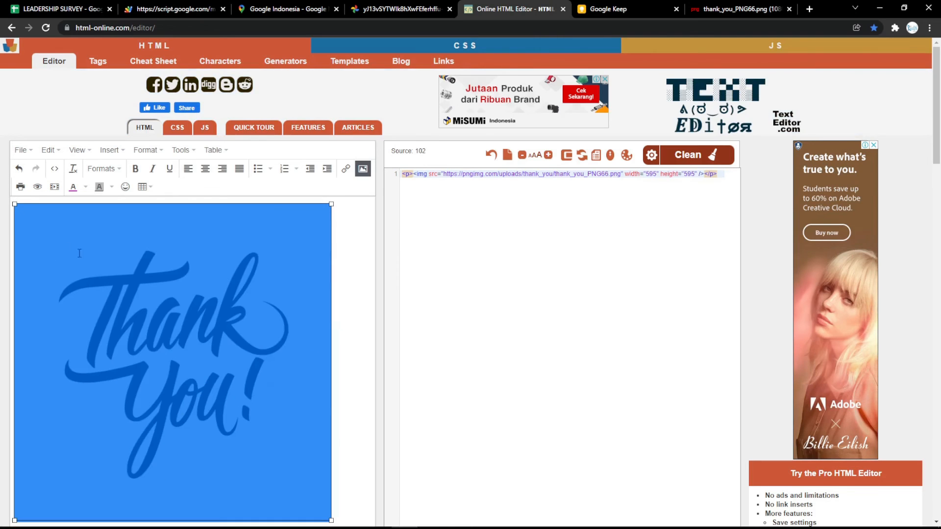
pyautogui.moveTo(15, 204); pyautogui.dragTo(87, 267)
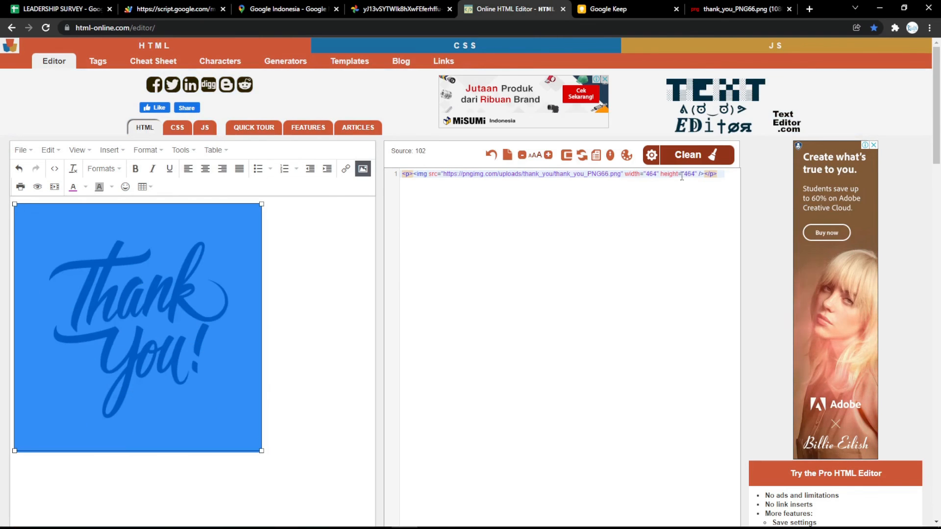
pyautogui.doubleClick(654, 174)
pyautogui.write('500')
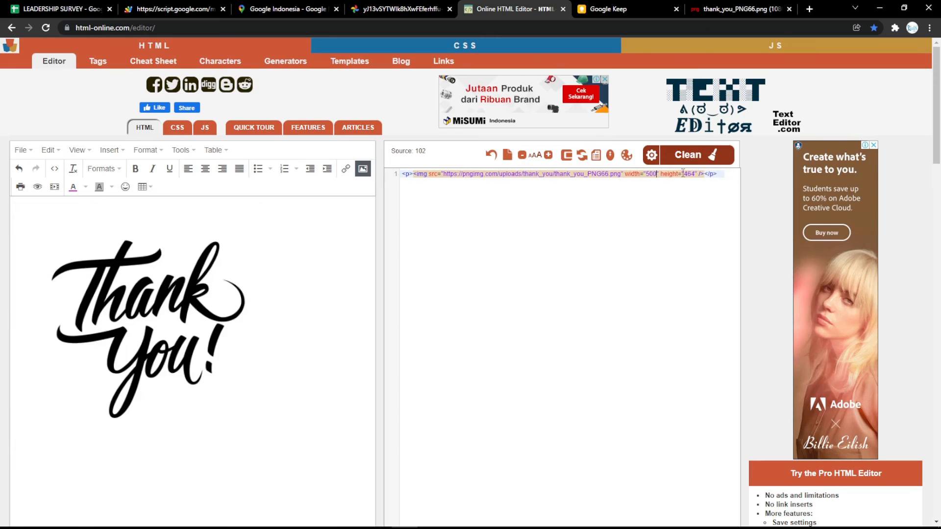
pyautogui.doubleClick(692, 174)
pyautogui.write('500')
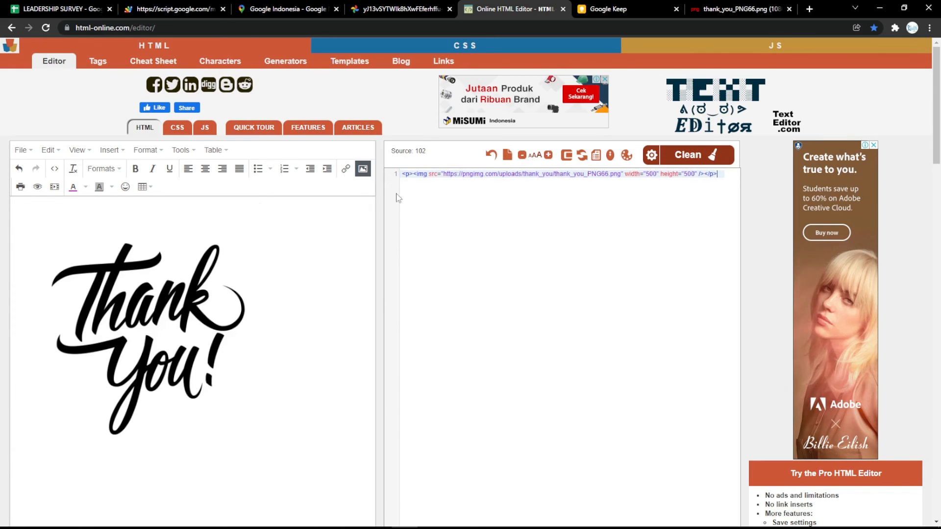
# Replace the image line of the Success screen Text in Settings cell B4 with the Thank You image's HTML code and reload the web form.
pyautogui.hotkey('ctrl', 'a')
pyautogui.hotkey('ctrl', 'c')
pyautogui.click(59, 8)
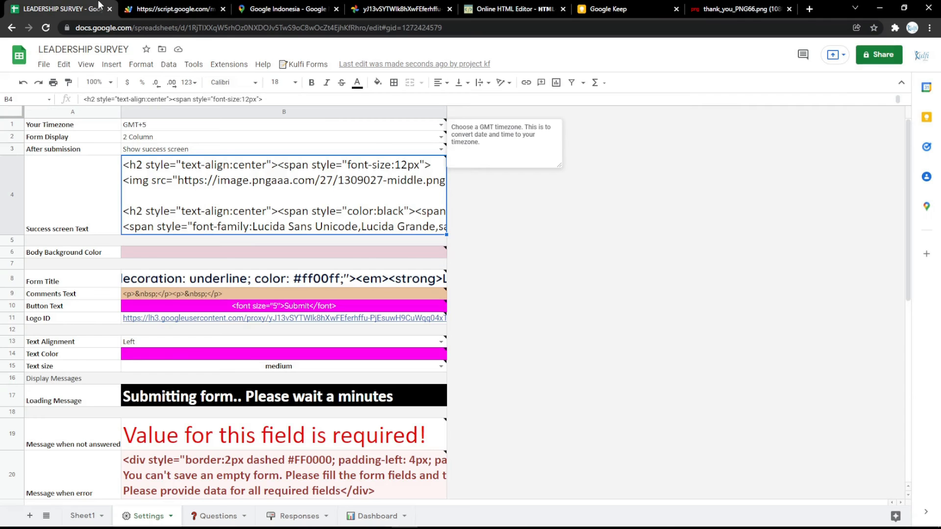
pyautogui.doubleClick(147, 194)
pyautogui.moveTo(125, 185); pyautogui.dragTo(641, 174)
pyautogui.hotkey('ctrl', 'v')
pyautogui.click(632, 298)
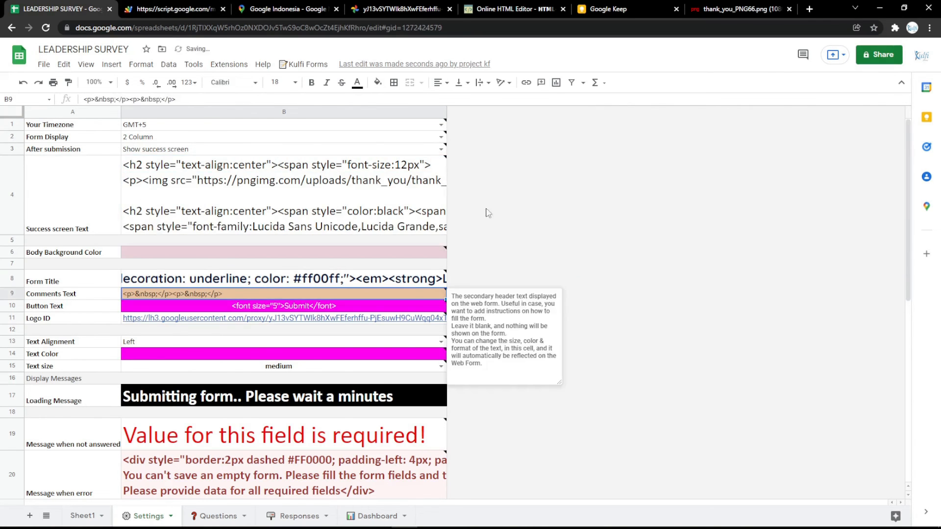
pyautogui.click(208, 6)
pyautogui.press('F5')
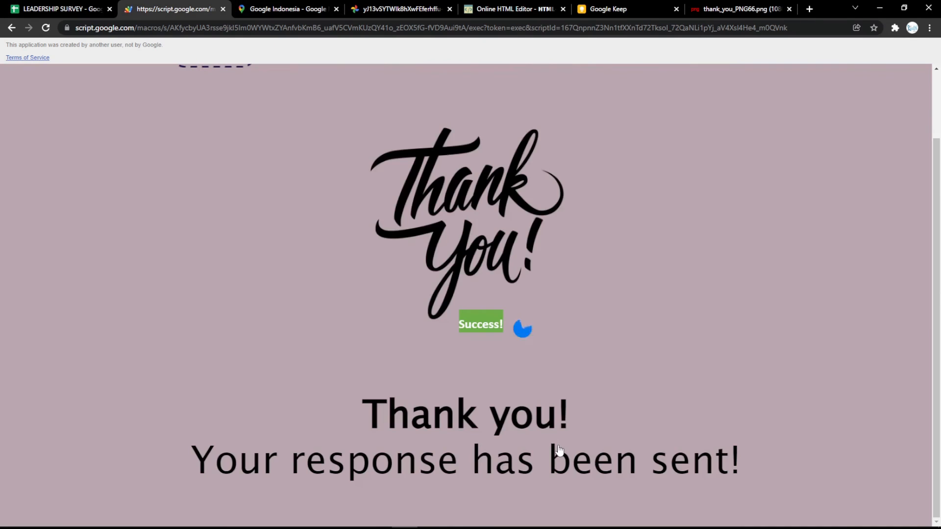